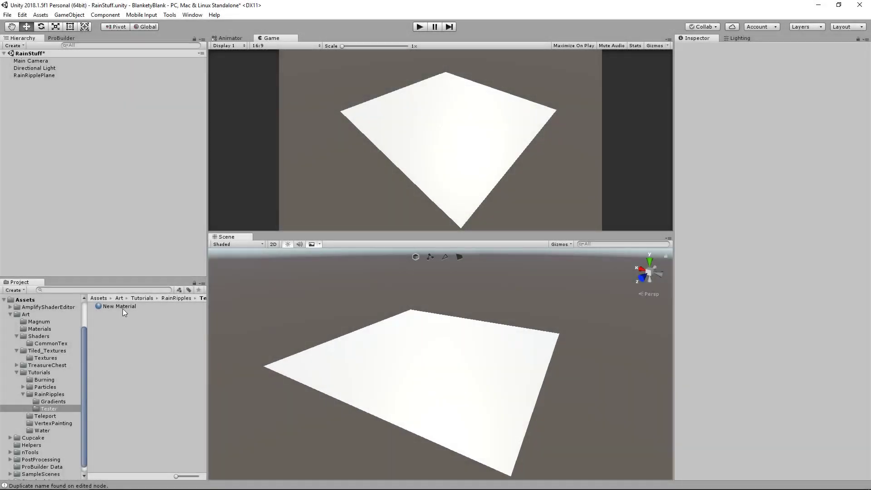
- Rename the new material in the Tester folder as RadialGradient
click(123, 309)
key(F2)
text(RadialGradient)
key(Return)
- Create a new Amplify surface shader in the Tester folder and set its shader name to PolyToots/RadialTest
right_click(127, 322)
mouse_move(202, 135)
click(314, 186)
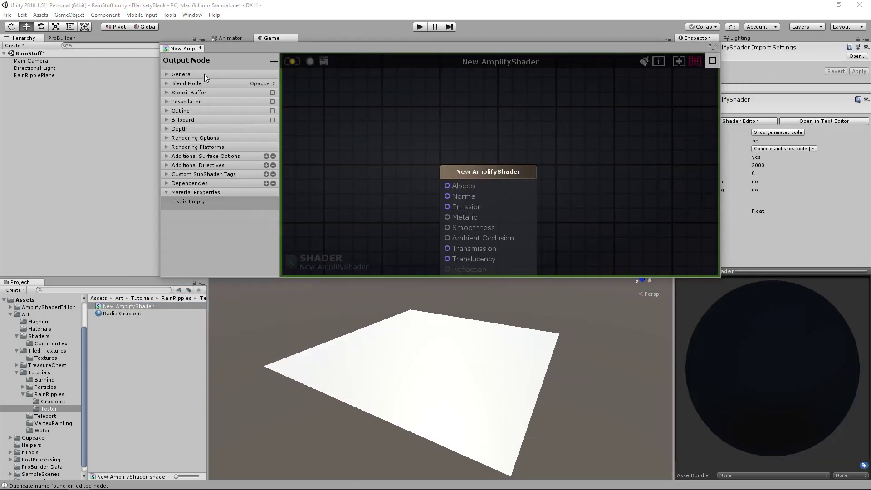
click(205, 74)
click(243, 83)
text(RadialTest)
key(Home)
text(PolyTo)
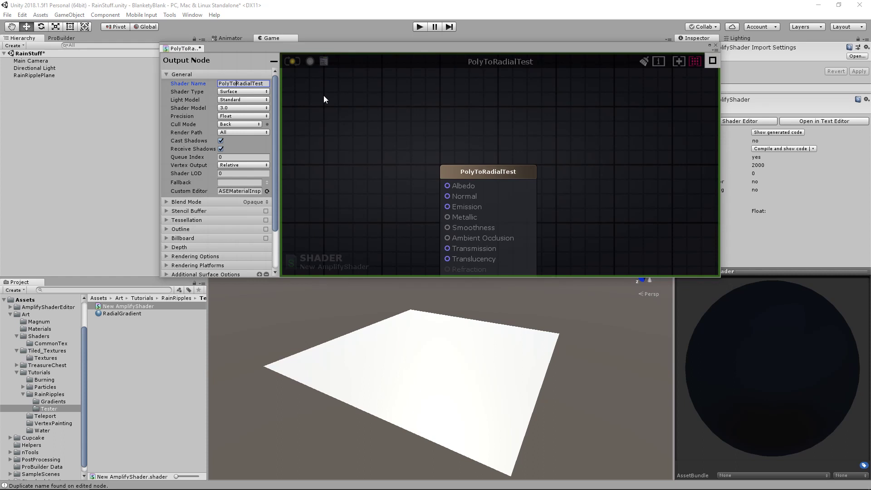
text(ots/)
- Assign the PolyToots/RadialTest shader to the RadialGradient material
click(121, 313)
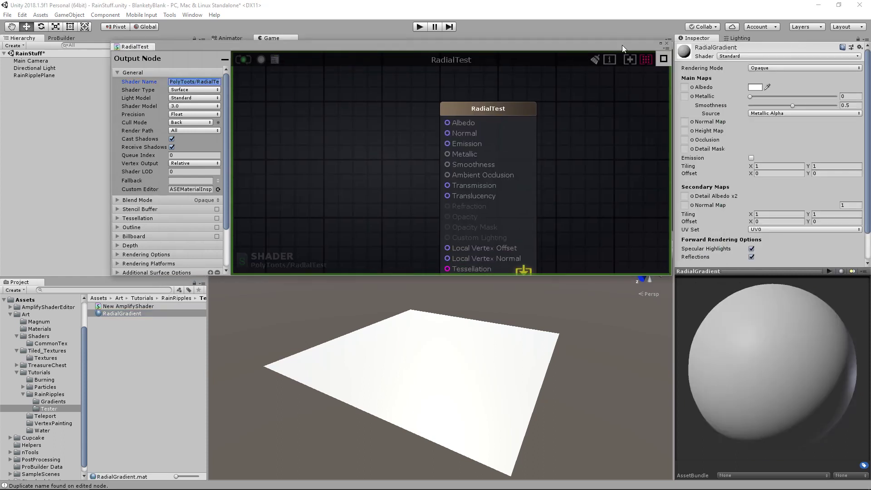
click(751, 56)
mouse_move(766, 186)
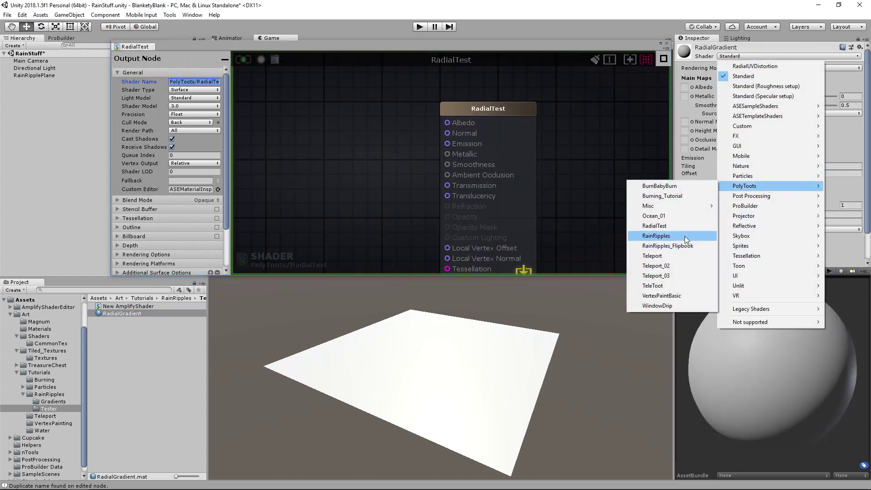
click(654, 225)
- Dock the shader editor beside the Game view and collapse its node properties to clear space on the canvas
drag(135, 46, 326, 38)
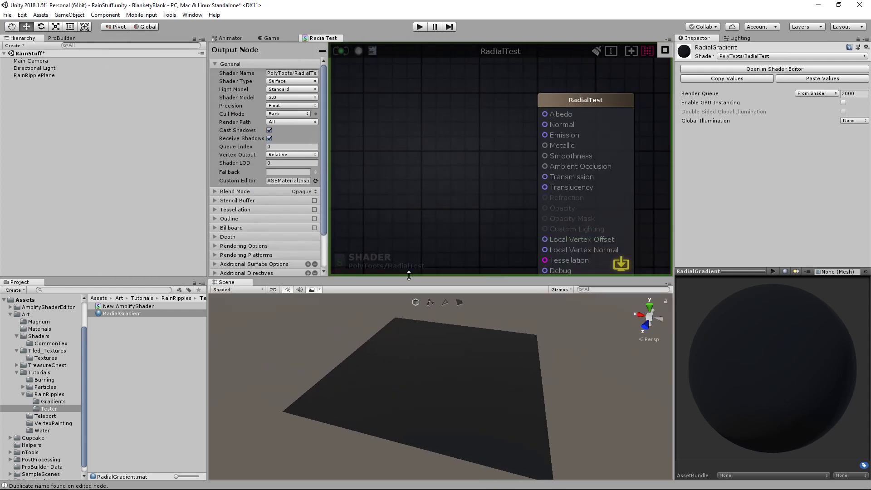
click(322, 50)
scroll(408, 145, down, 5)
scroll(408, 145, up, 3)
middle_drag(349, 123, 487, 171)
middle_drag(352, 133, 458, 145)
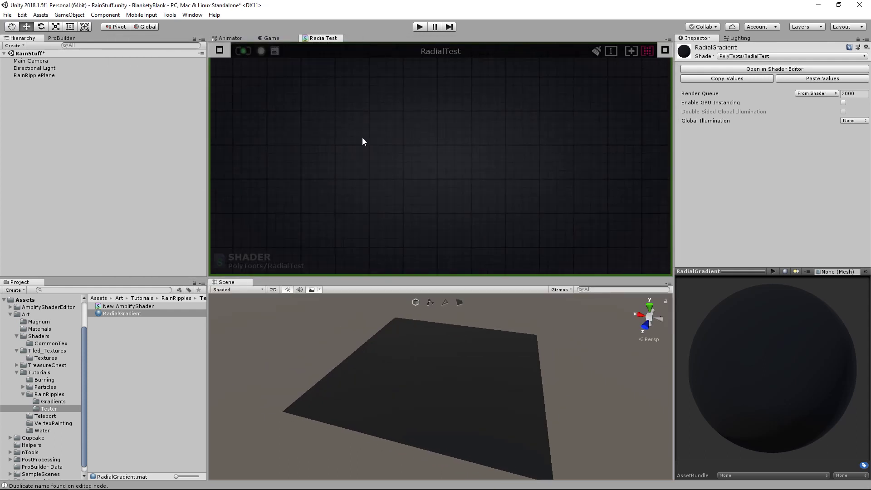
- Add a Texture Coordinates node and place two Subtract nodes beside it, one above the other
drag(344, 136, 319, 114)
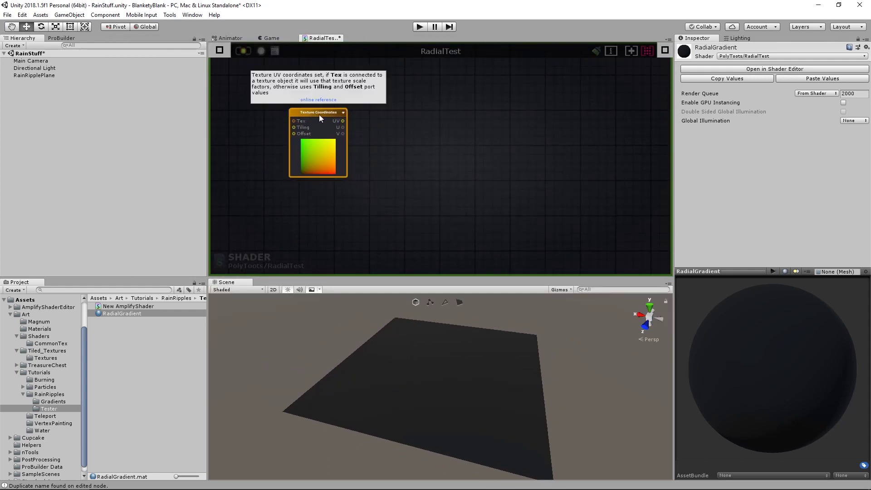
middle_drag(410, 138, 414, 165)
key(s)
click(434, 129)
drag(446, 131, 421, 94)
key(s)
click(426, 186)
drag(434, 189, 412, 180)
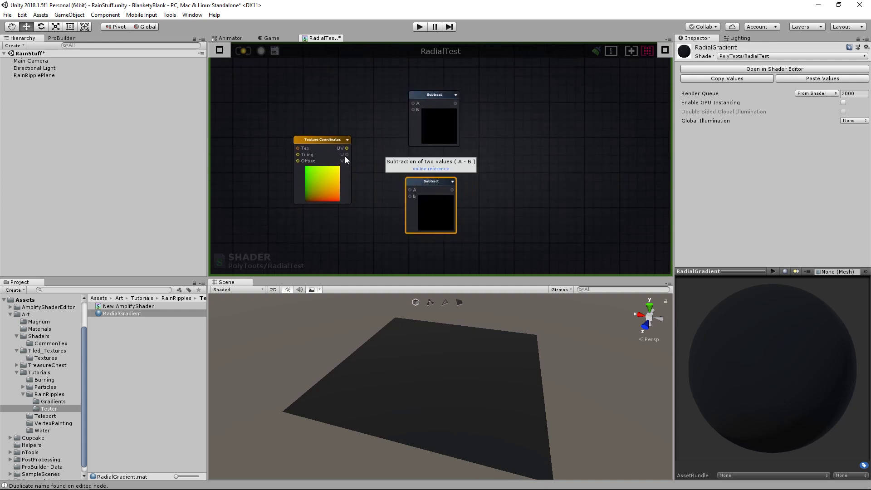
- Connect the texture coordinates' U and V to input A of the two Subtract nodes and set B to 0.5 on both
drag(346, 154, 413, 103)
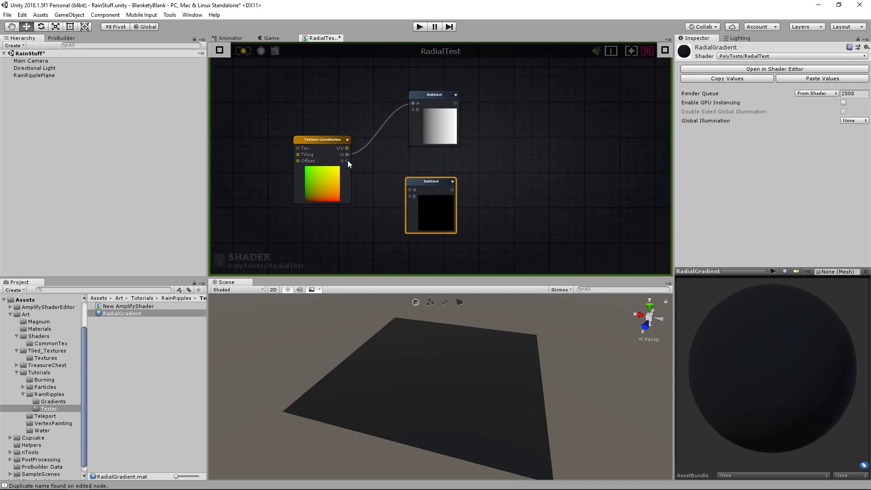
drag(348, 160, 410, 189)
click(432, 119)
click(220, 51)
click(261, 71)
text(.5)
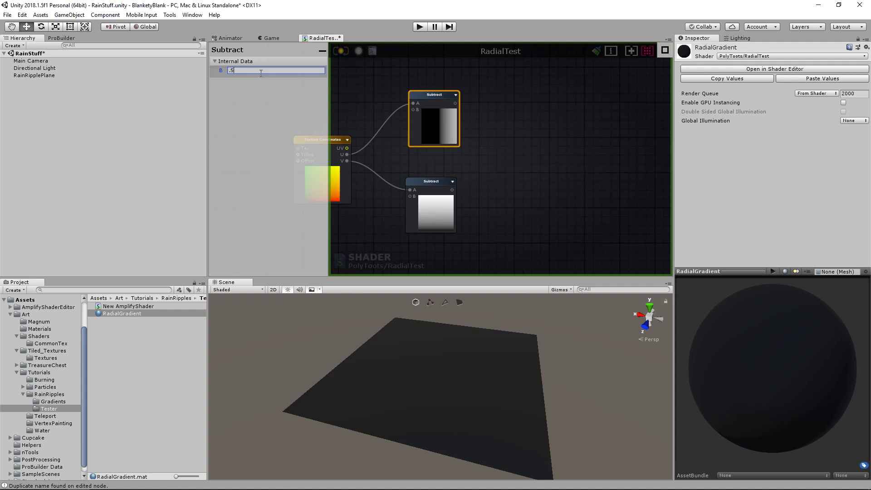
click(413, 200)
text(.5)
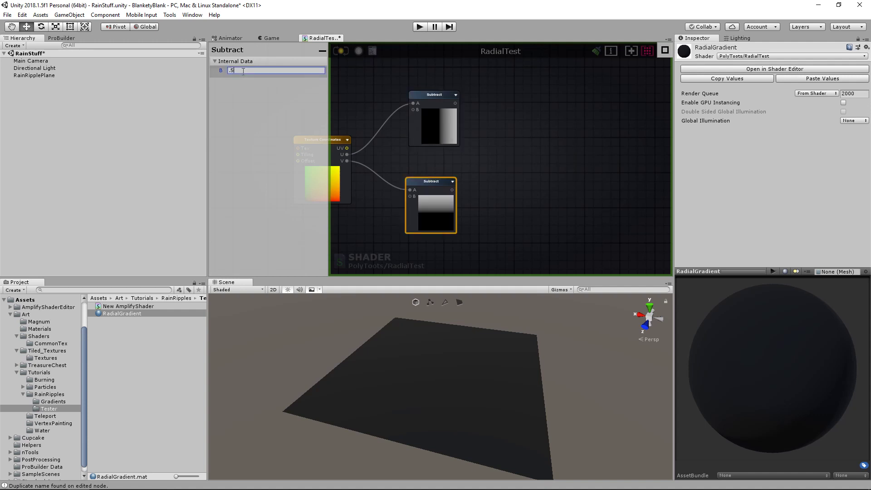
- Add two Multiply nodes and feed each Subtract output into input A of its own Multiply node
middle_drag(523, 152, 488, 147)
key(m)
click(490, 132)
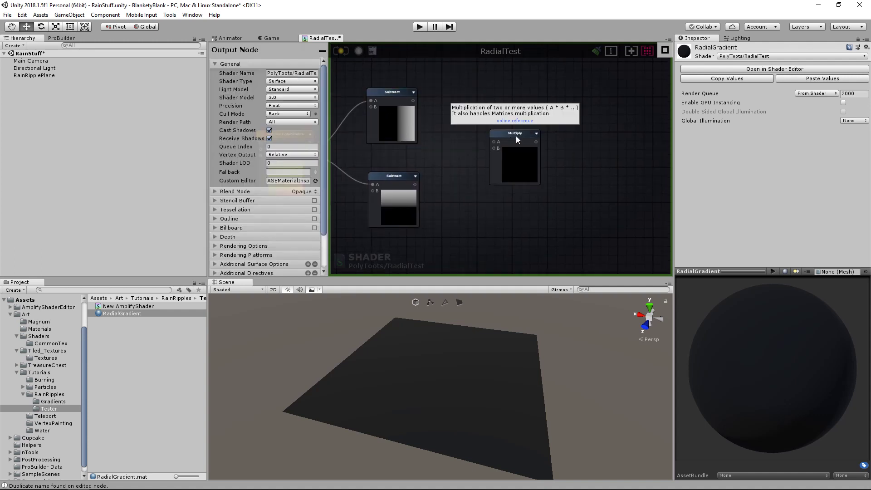
drag(516, 136, 485, 93)
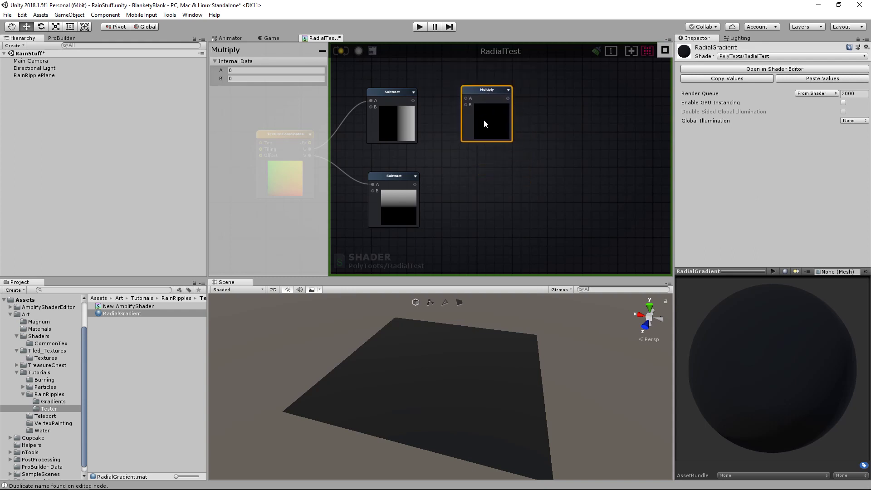
key(ctrl+d)
drag(508, 178, 484, 225)
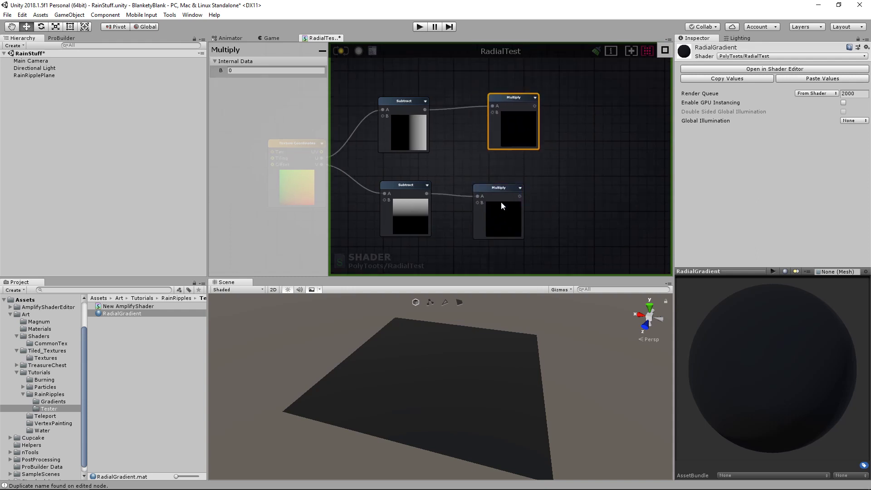
drag(501, 201, 516, 200)
- Add a constant Float node with a value of 2 and connect it to input B of both Multiply nodes
click(444, 121)
middle_drag(444, 121, 462, 157)
key(1)
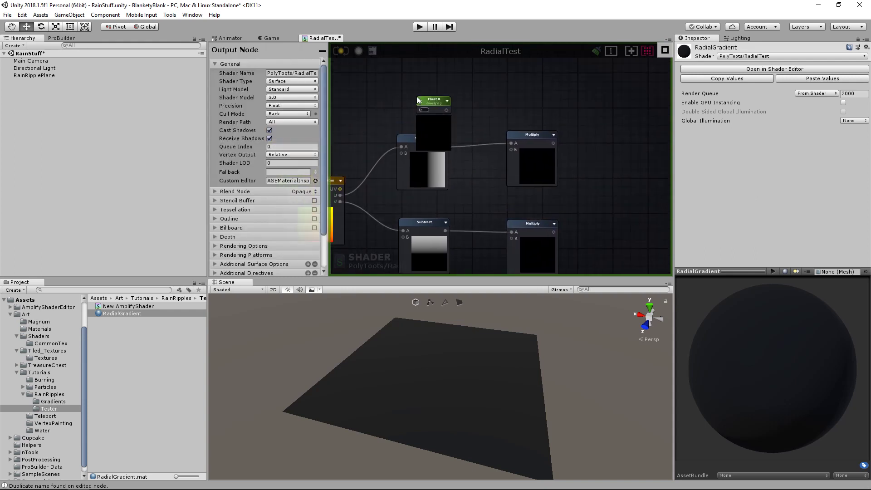
drag(433, 101, 511, 150)
text(1)
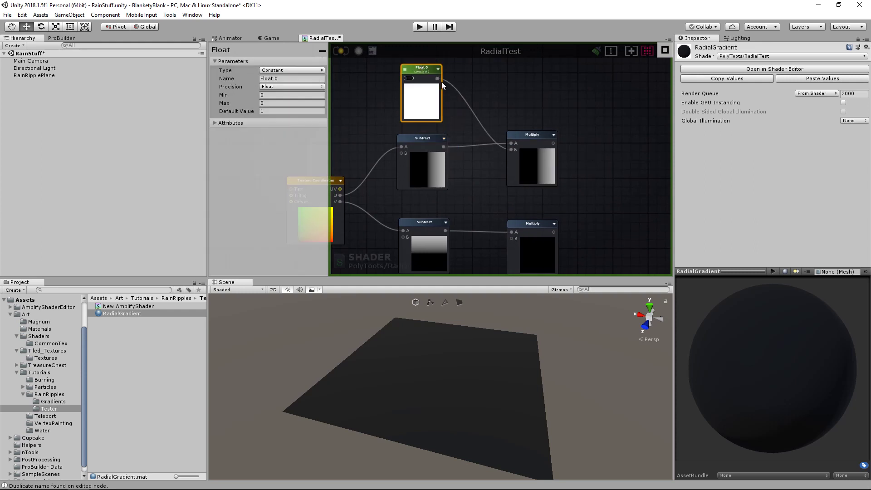
drag(511, 238, 512, 238)
click(408, 79)
text(2)
- Tidy the Multiply nodes and move the whole gradient node group farther from the output node
middle_drag(550, 171, 532, 176)
click(544, 179)
drag(520, 170, 521, 178)
middle_drag(523, 205, 462, 168)
drag(457, 193, 453, 193)
click(506, 164)
scroll(518, 149, down, 4)
middle_drag(518, 148, 542, 156)
drag(570, 211, 399, 96)
drag(516, 151, 396, 152)
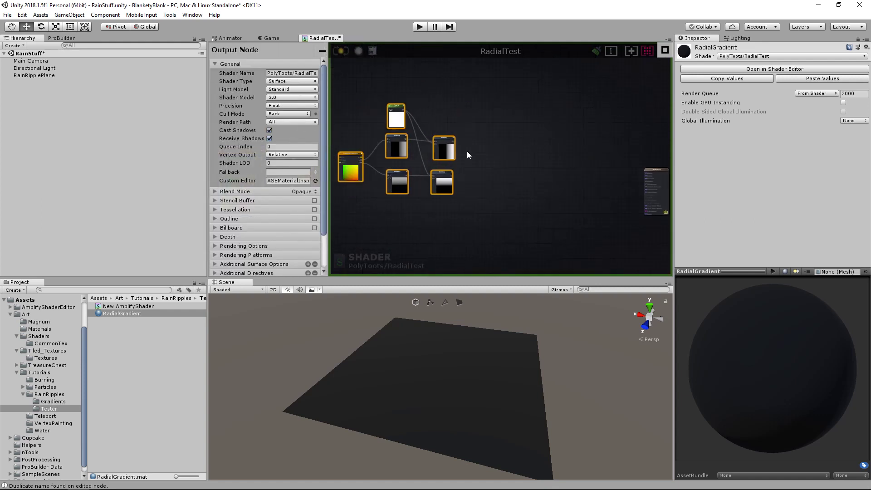
- Add a second pair of Multiply nodes, placing one beside each existing Multiply node
scroll(469, 151, up, 5)
middle_drag(469, 151, 514, 136)
key(m)
click(515, 135)
drag(540, 140, 524, 101)
key(m)
click(530, 212)
drag(544, 217, 520, 184)
- Square both gradients by connecting each first-stage Multiply output to inputs A and B of its new Multiply node
drag(474, 113, 505, 109)
drag(474, 113, 505, 116)
drag(469, 197, 511, 201)
drag(543, 206, 532, 209)
drag(545, 143, 540, 146)
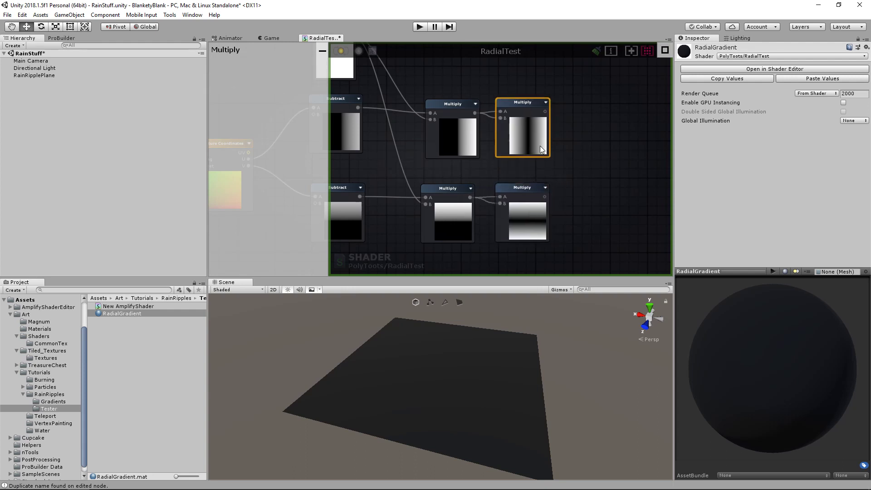
- Add an Add node that combines the outputs of the two squared Multiply nodes into a radial gradient
middle_drag(619, 164, 518, 156)
key(a)
click(519, 155)
drag(534, 159, 506, 143)
drag(443, 104, 495, 154)
drag(443, 189, 509, 172)
- Try a default value of 1 on the constant Float node and return it to 2
middle_drag(532, 187, 533, 179)
middle_drag(395, 125, 500, 153)
scroll(499, 152, down, 3)
click(391, 94)
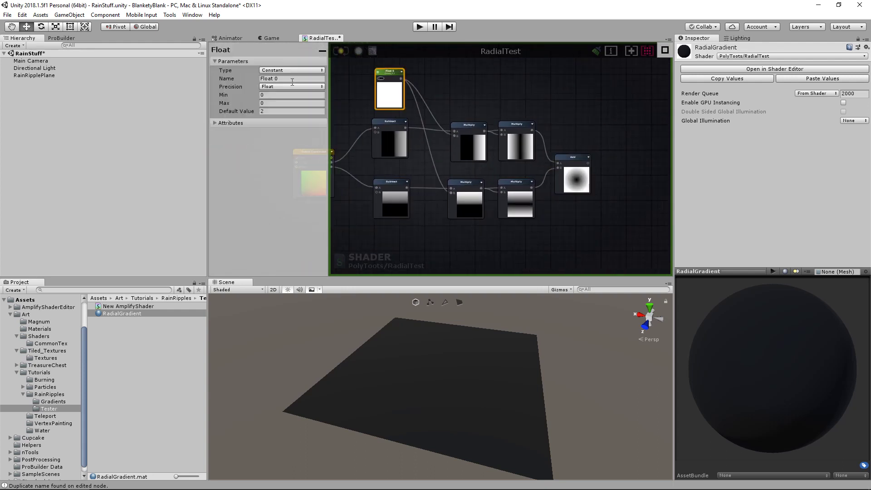
text(1)
mouse_move(248, 111)
mouse_down()
mouse_move(276, 107)
mouse_move(243, 113)
mouse_up()
text(2)
- Add a Panner node and connect the Add node's output to its UV input
middle_drag(502, 160, 406, 153)
scroll(527, 188, up, 1)
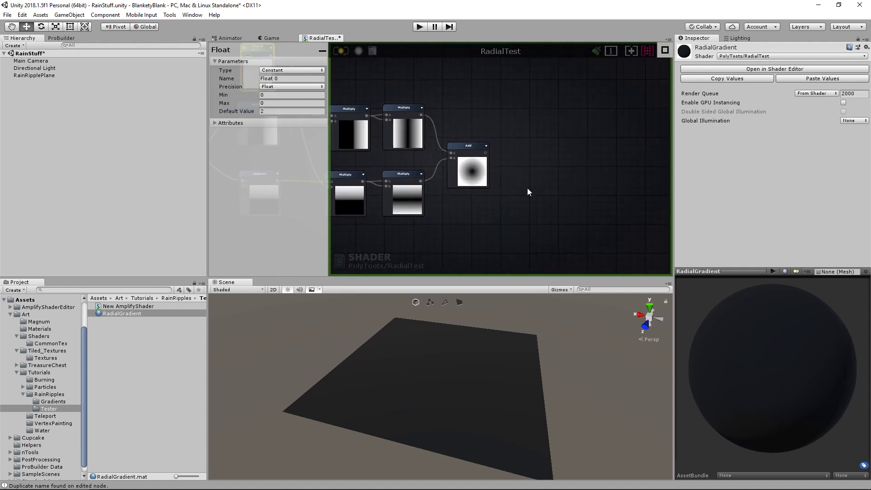
middle_drag(527, 188, 449, 168)
right_click(444, 97)
text(panner)
click(473, 120)
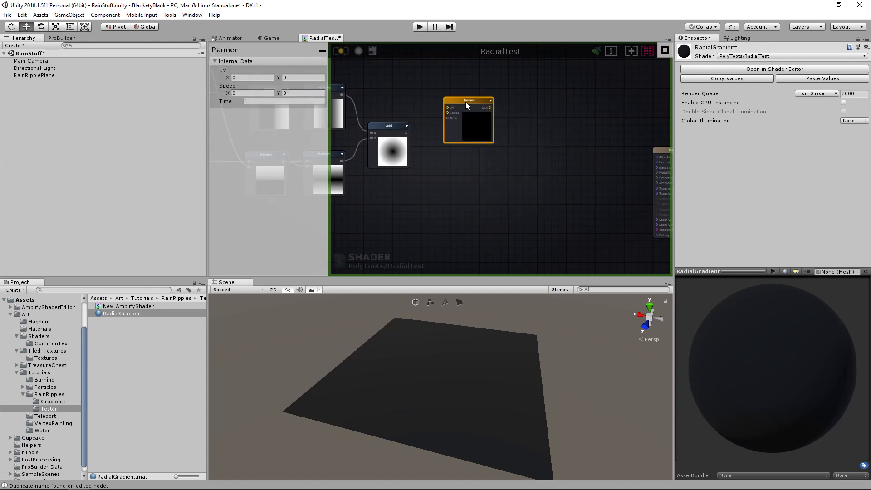
drag(406, 133, 453, 104)
drag(475, 99, 469, 94)
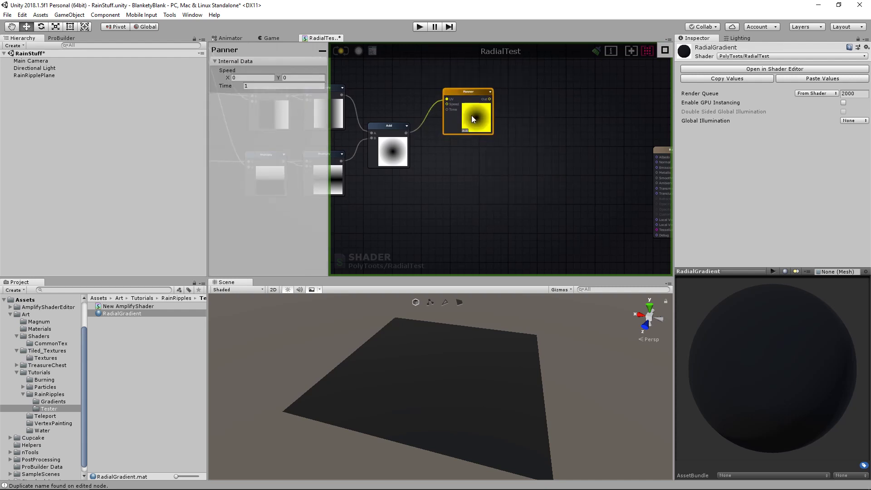
- Add a Noise Generator node and connect the Panner's output to its Size input
middle_drag(536, 118, 510, 128)
right_click(510, 128)
text(noise)
click(529, 155)
drag(530, 131, 509, 118)
drag(532, 134, 516, 129)
- Move all the gradient, panner and noise nodes together, farther away from the output node
scroll(516, 129, down, 7)
middle_drag(515, 129, 570, 140)
drag(353, 85, 579, 182)
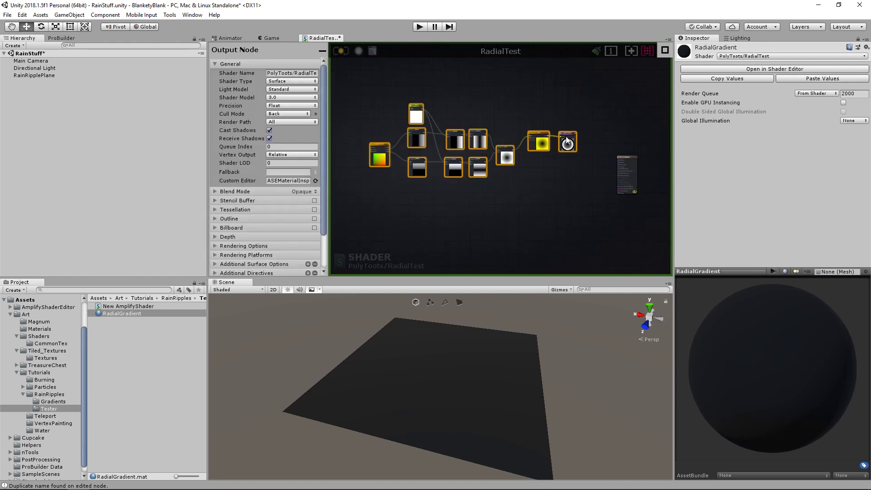
drag(566, 136, 495, 161)
scroll(483, 177, up, 7)
click(483, 177)
drag(518, 122, 515, 118)
- Set the Panner's internal speed to -1 in both X and Y
click(421, 117)
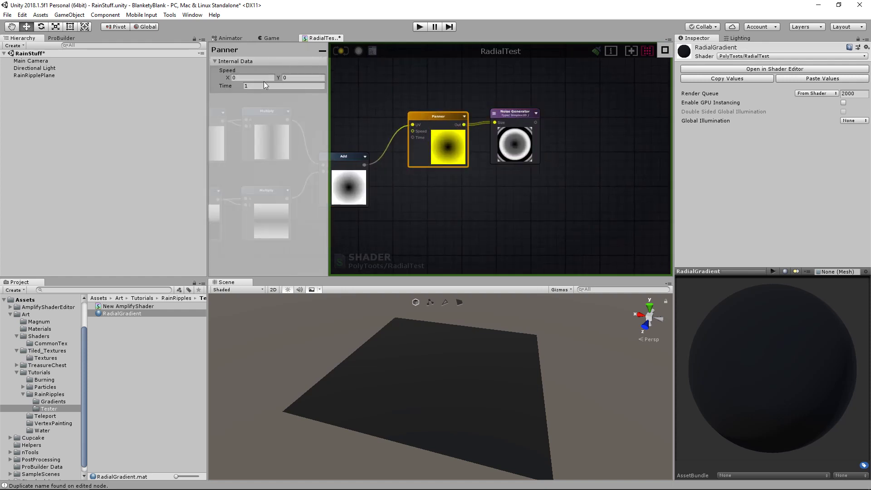
text(-1)
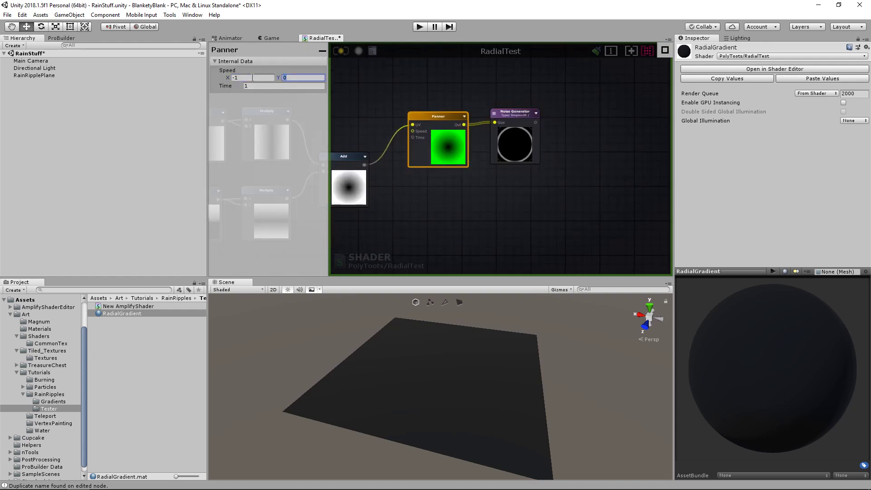
key(Tab)
text(-1)
key(Tab)
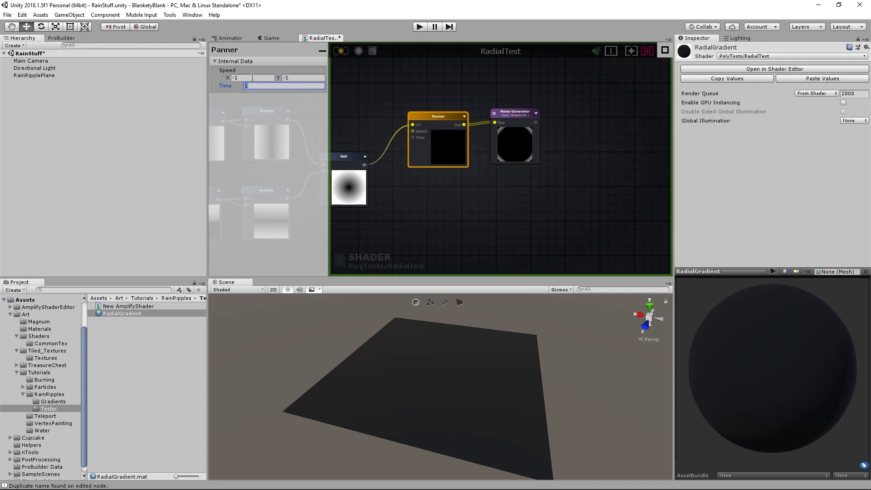
drag(501, 114, 504, 114)
drag(444, 152, 447, 151)
- Add a Float property named Speed and connect it to the Panner's Speed input
click(425, 206)
middle_drag(410, 208, 483, 231)
key(1)
click(405, 91)
click(294, 70)
click(294, 78)
click(298, 78)
text(Spee)
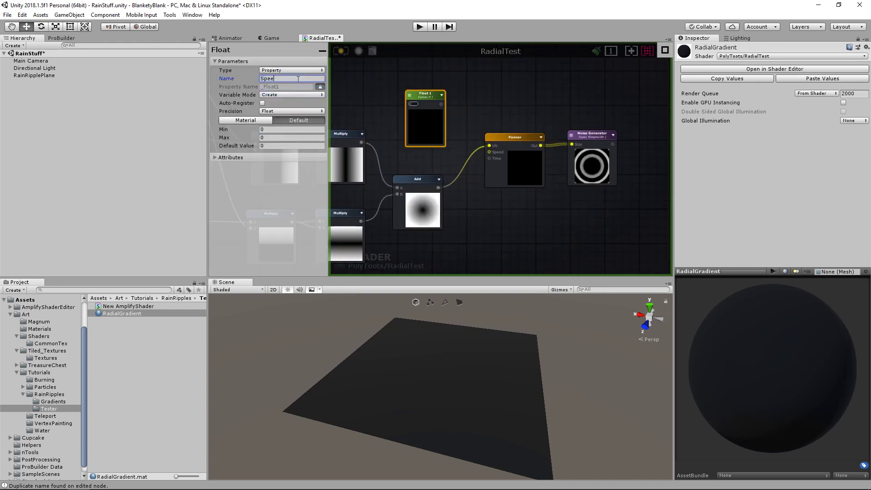
text(d)
drag(436, 106, 487, 151)
- Set the Panner's time to -1 and the Speed property's default value to -1
click(496, 136)
click(286, 70)
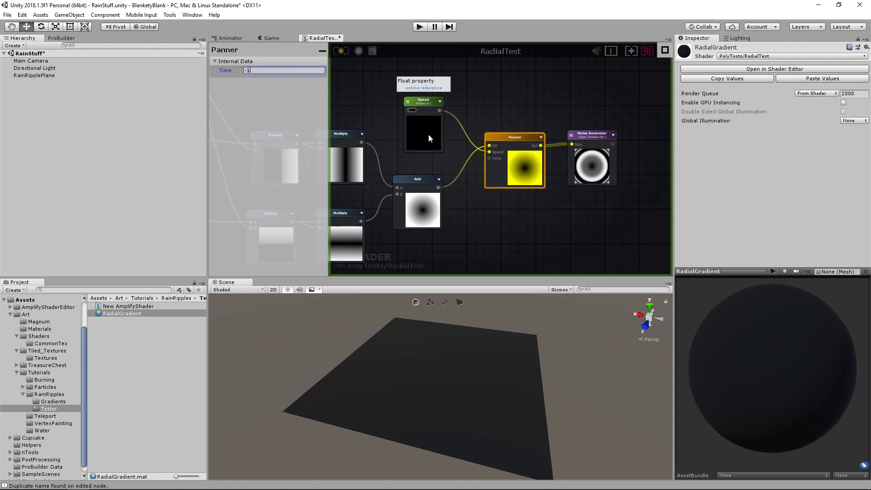
click(457, 142)
click(424, 132)
click(276, 145)
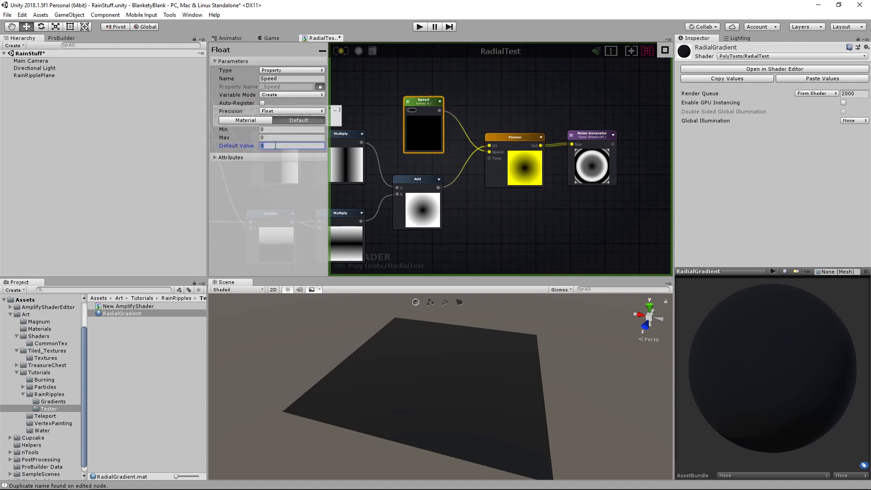
text(-1)
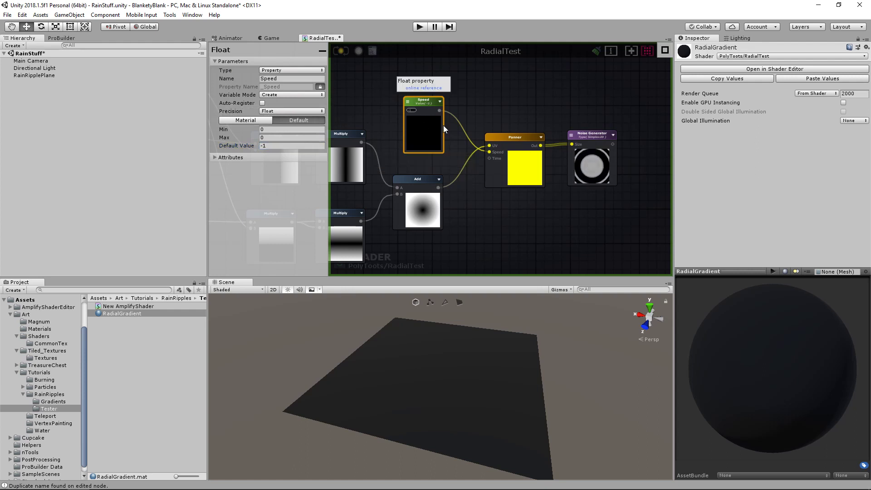
- Set the Speed property's default value to 1 and check the Panner's time setting
click(513, 142)
click(430, 128)
click(274, 146)
text(1)
click(499, 144)
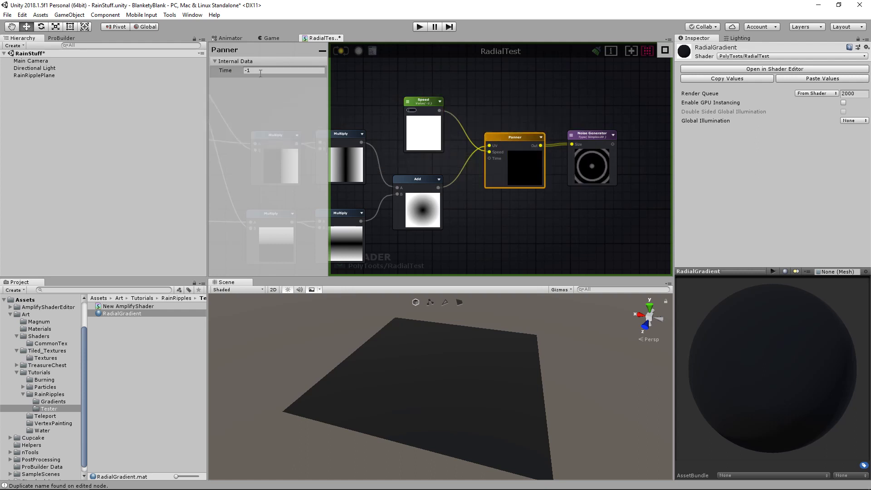
- Add a One Minus node below the Panner and feed it the Add node's output
click(500, 231)
middle_drag(501, 232, 497, 168)
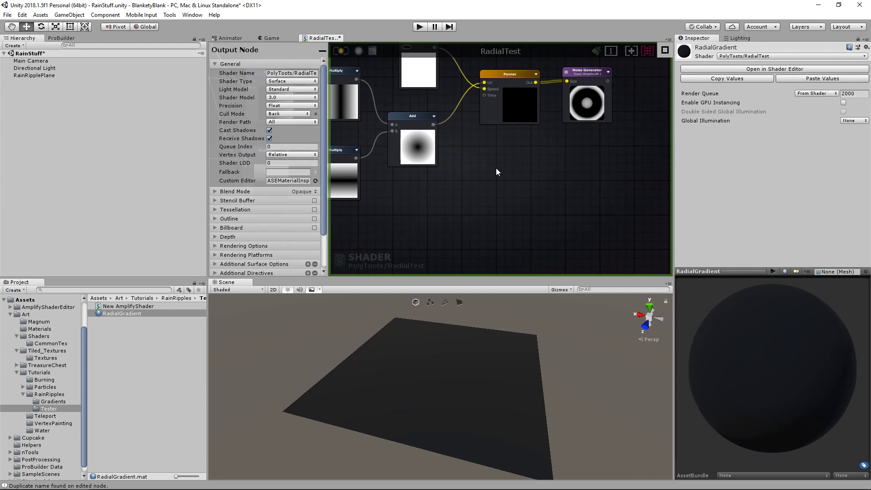
key(o)
click(478, 174)
drag(433, 125, 504, 169)
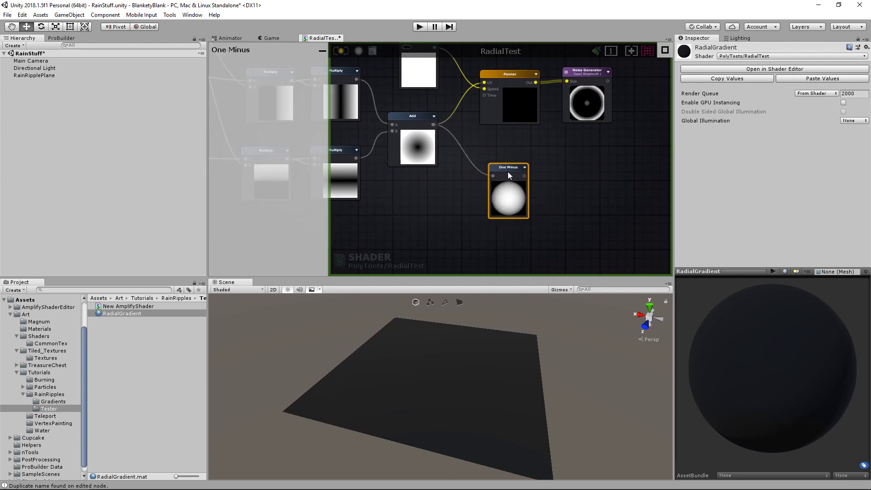
- Add a Subtract node with the One Minus output in A and the Noise Generator output in B
middle_drag(569, 175, 440, 188)
click(535, 165)
key(s)
click(538, 164)
drag(551, 168, 527, 148)
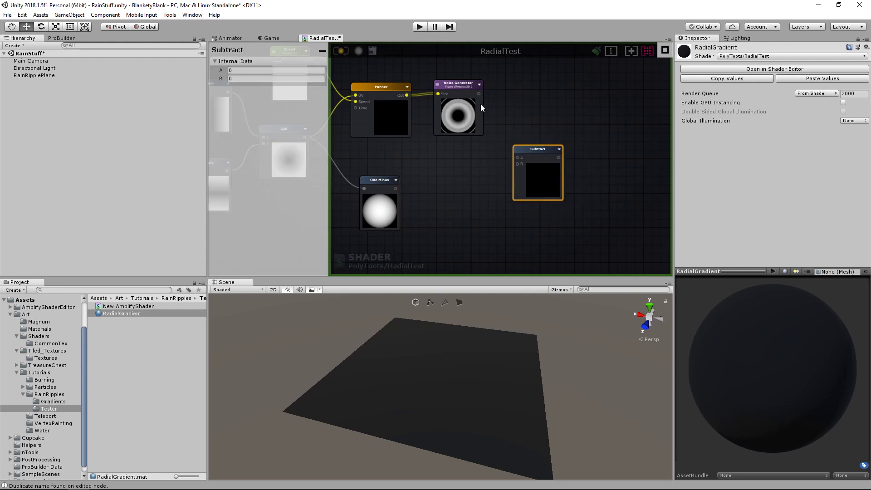
drag(479, 94, 517, 158)
drag(395, 188, 517, 164)
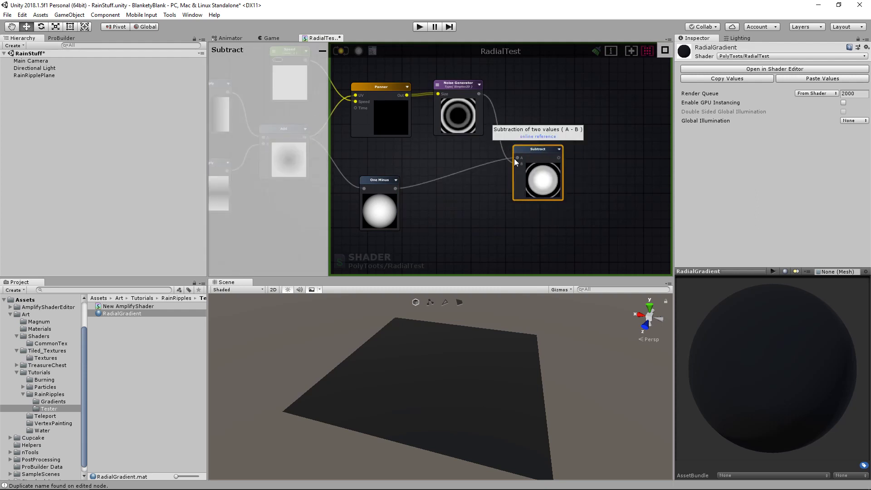
- Move the One Minus node further right and insert an Add node between it and the radial gradient's Add node
middle_drag(454, 167, 503, 167)
click(440, 182)
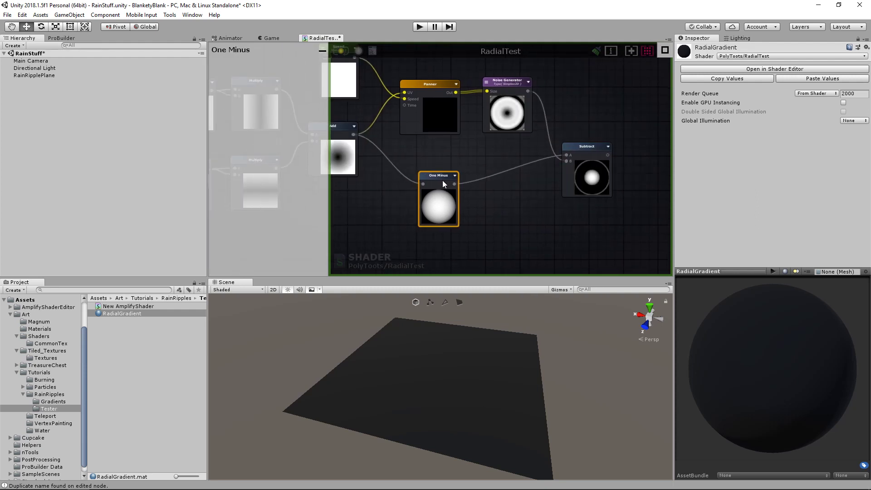
drag(442, 181, 448, 175)
middle_drag(455, 196, 503, 199)
drag(503, 199, 554, 198)
click(462, 195)
key(a)
click(452, 176)
drag(458, 178, 441, 164)
drag(401, 137, 529, 181)
- Set the new Add node's B value to 0.91
drag(222, 71, 234, 73)
key(BackSpace)
key(BackSpace)
text(91)
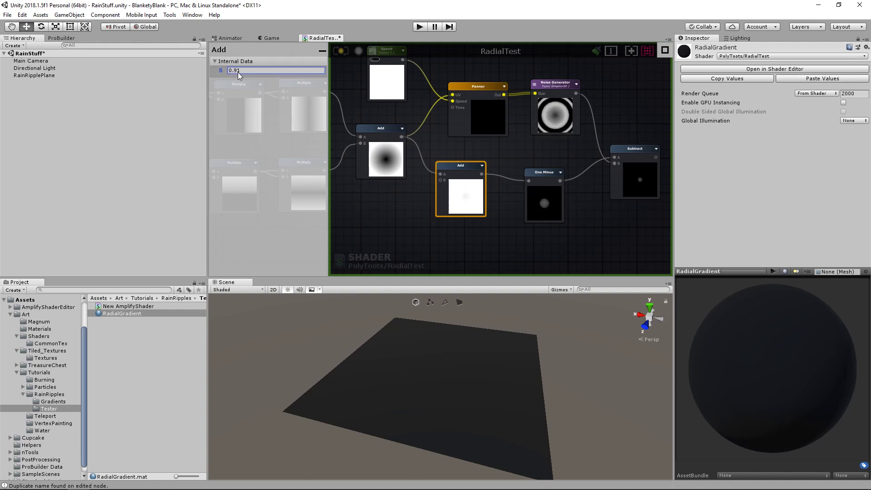
- Add a Register Local Var node named Ripple and feed it the Subtract node's output
middle_drag(647, 175, 490, 173)
click(490, 172)
click(561, 151)
middle_drag(561, 151, 512, 169)
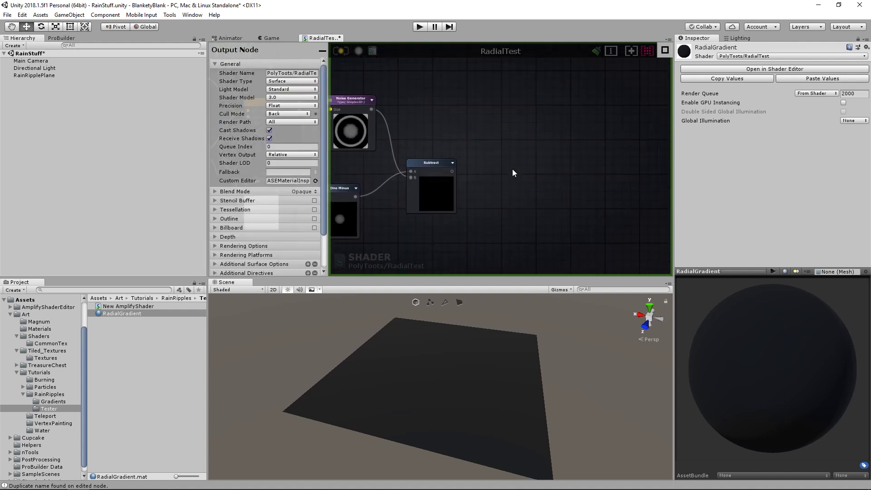
key(r)
click(513, 169)
click(303, 70)
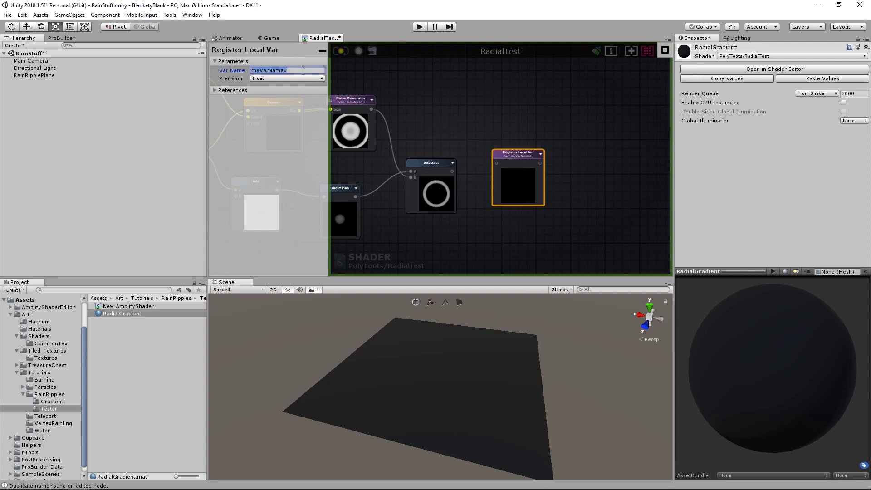
text(Ripple)
drag(452, 171, 497, 163)
- Add a Get Local Var node for Ripple beside the RadialTest output node
click(635, 195)
middle_drag(654, 204, 575, 166)
scroll(575, 166, down, 2)
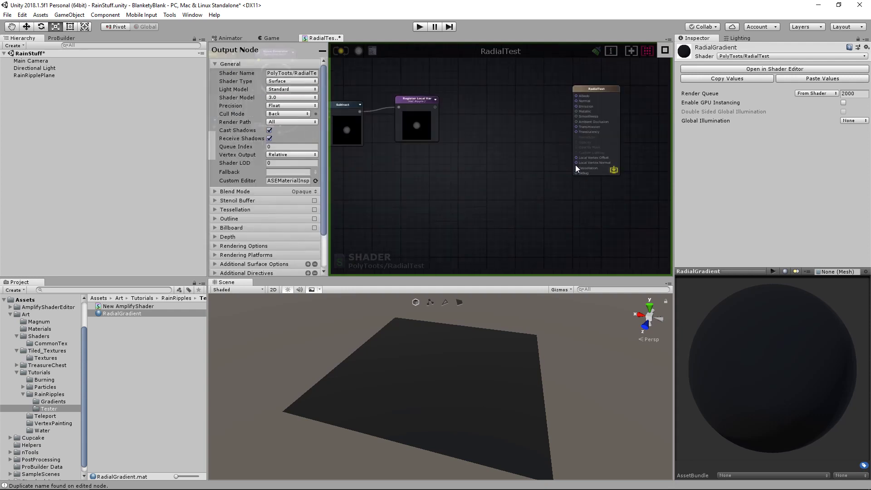
key(g)
click(475, 170)
click(465, 147)
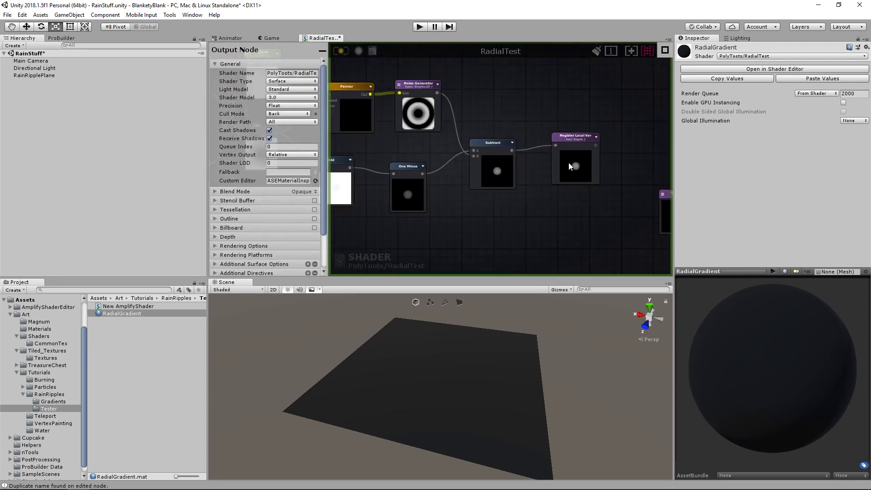
- Set the B value of the Add node before One Minus to 0.8 and save the shader
scroll(569, 164, up, 1)
middle_drag(569, 163, 664, 187)
click(431, 106)
middle_drag(481, 199, 422, 174)
click(356, 158)
click(218, 75)
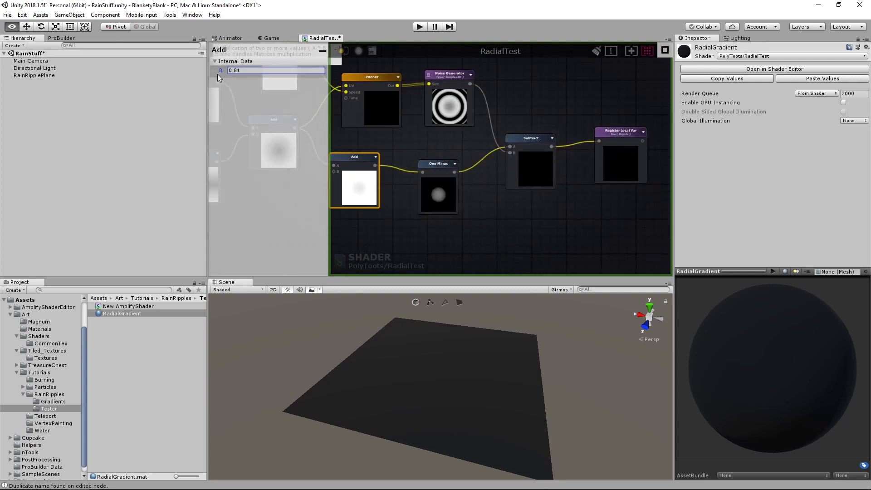
mouse_move(216, 75)
mouse_down()
mouse_move(228, 73)
mouse_move(215, 71)
mouse_up()
click(345, 52)
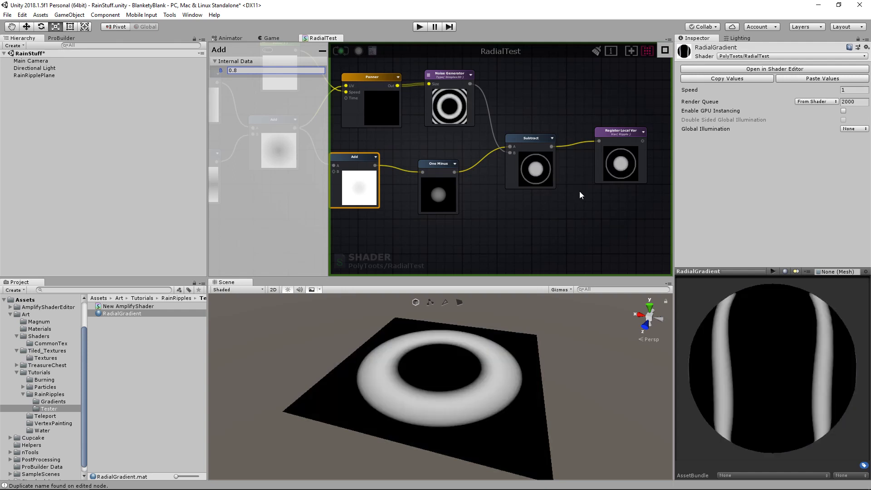
- Turn off the skybox in the Scene view so the plane sits on a plain background
scroll(454, 386, up, 5)
click(560, 289)
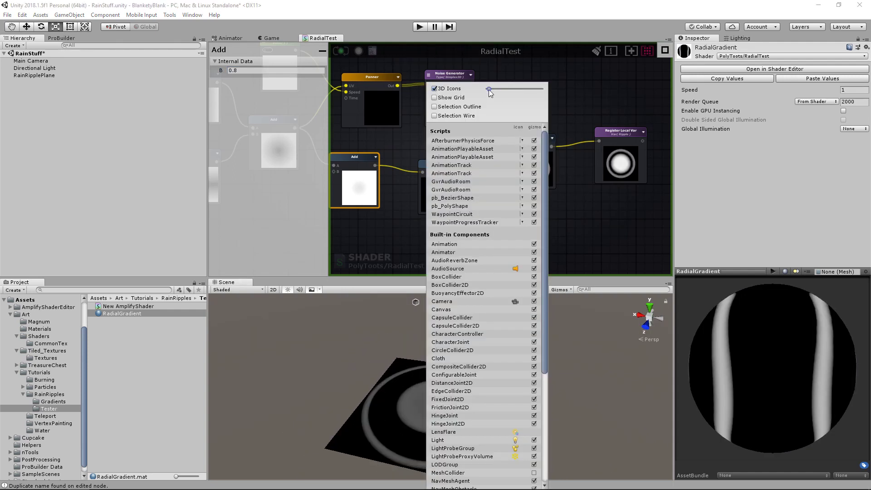
click(377, 345)
alt+drag(374, 351, 363, 318)
click(319, 290)
click(327, 298)
- Set the Scene view to look at the plane from the top and enlarge the view
click(650, 307)
click(650, 317)
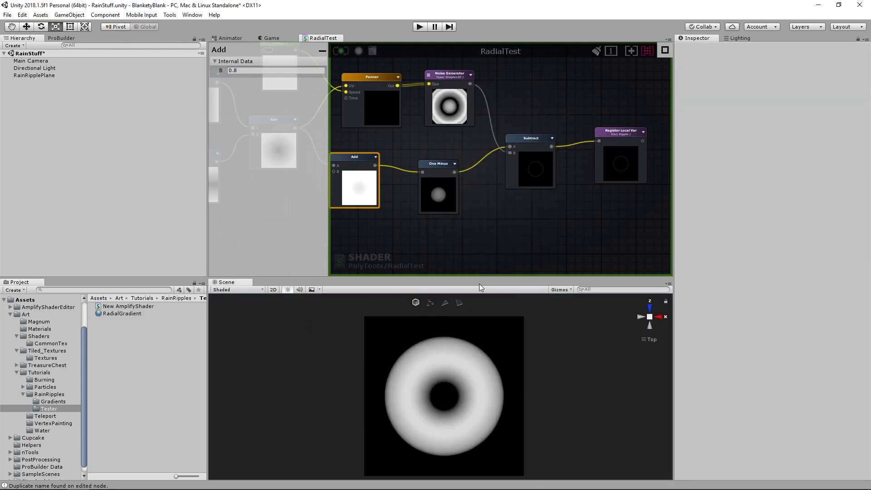
drag(480, 284, 481, 212)
- Select the ripple plane, lower its RadialGradient material's Speed to about 0.3, and deselect it
click(498, 322)
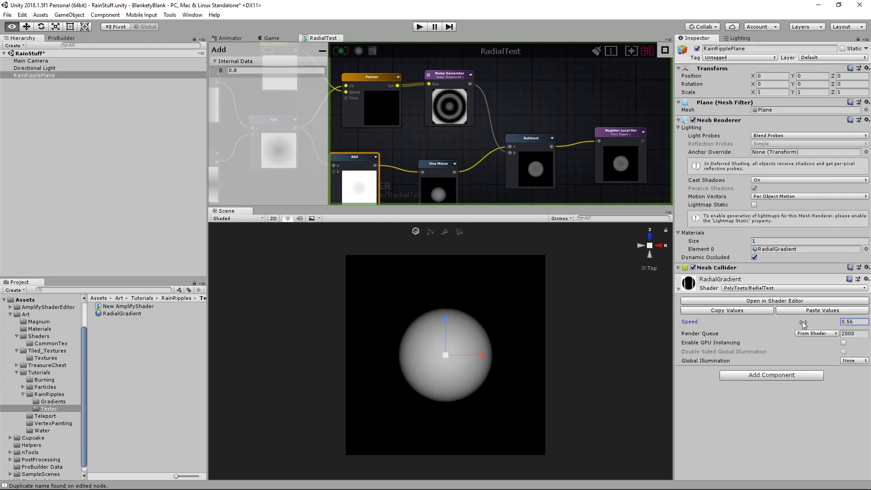
drag(802, 322, 779, 322)
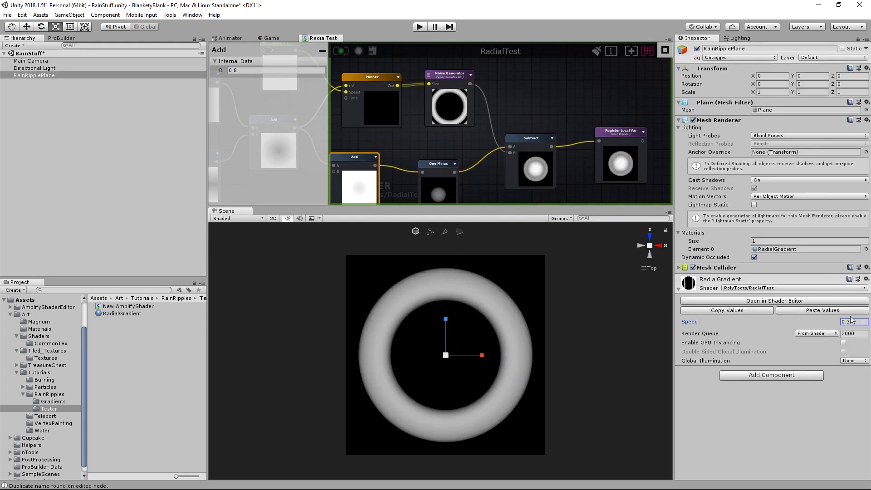
click(603, 323)
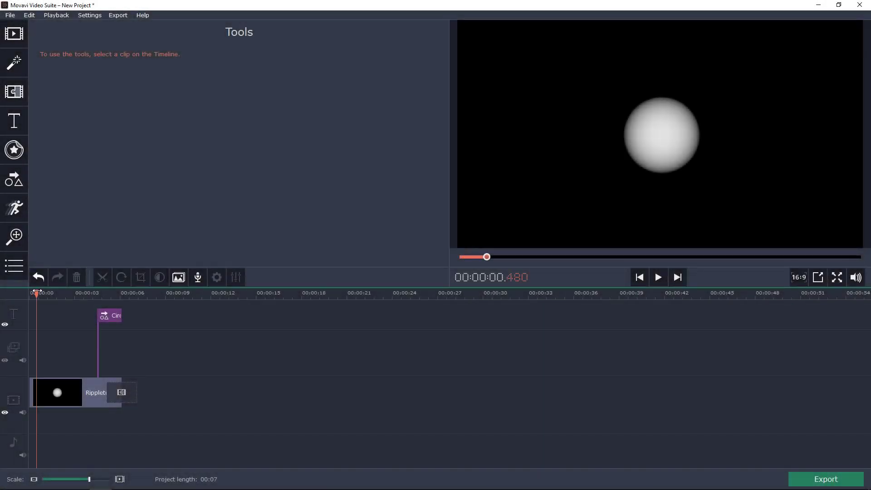
- Switch to Movavi Video Suite, play the recorded ripple clip from its beginning, and rewind it
mouse_move(37, 292)
mouse_down()
mouse_move(58, 292)
mouse_move(33, 292)
mouse_up()
click(658, 277)
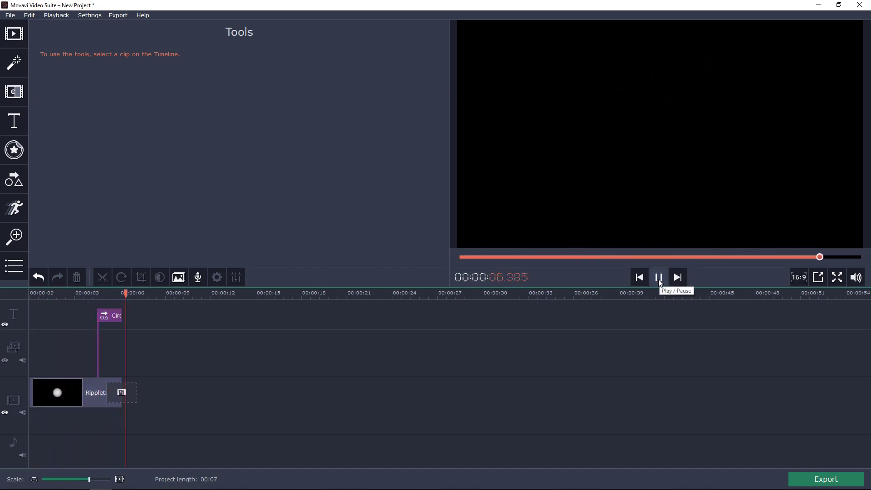
click(658, 280)
drag(130, 293, 29, 293)
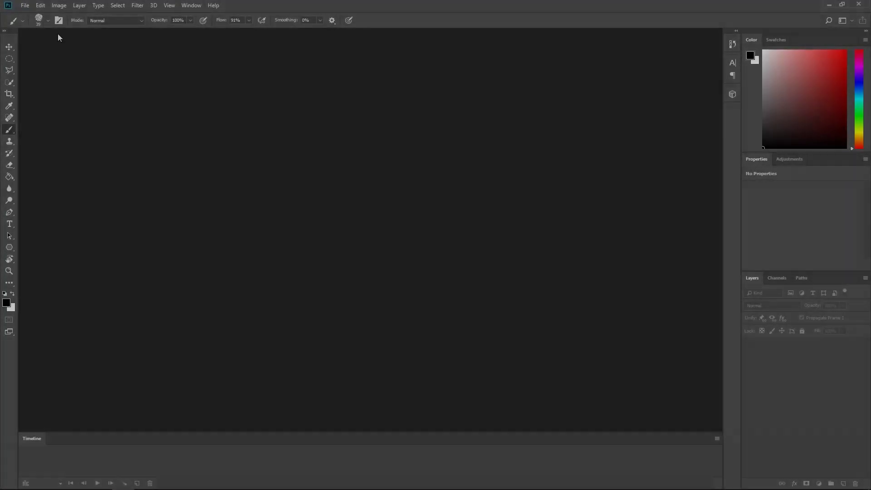
- Switch to Photoshop, import the ripple video to layers as a frame animation limited to every 13 frames, and play it
click(25, 5)
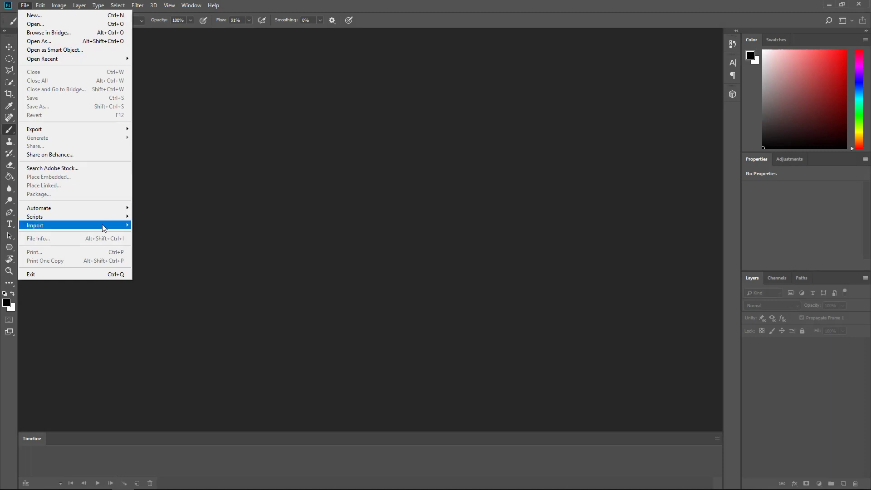
mouse_move(103, 227)
click(164, 232)
double_click(353, 157)
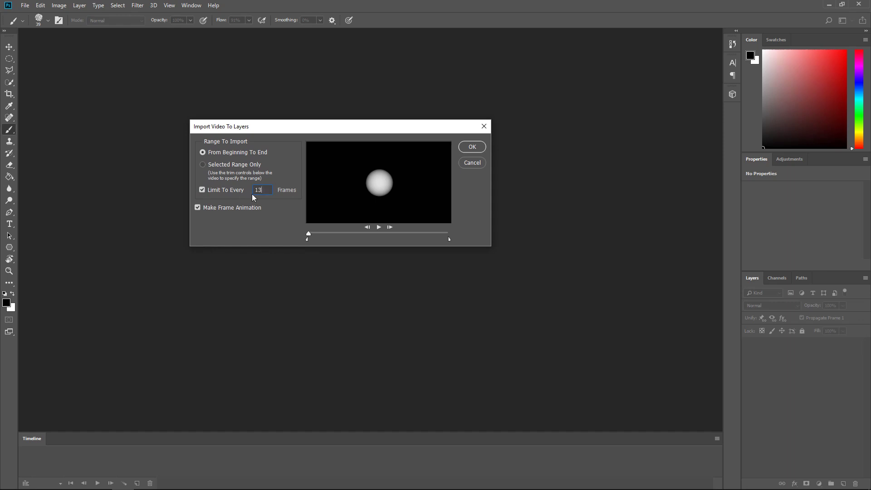
click(472, 147)
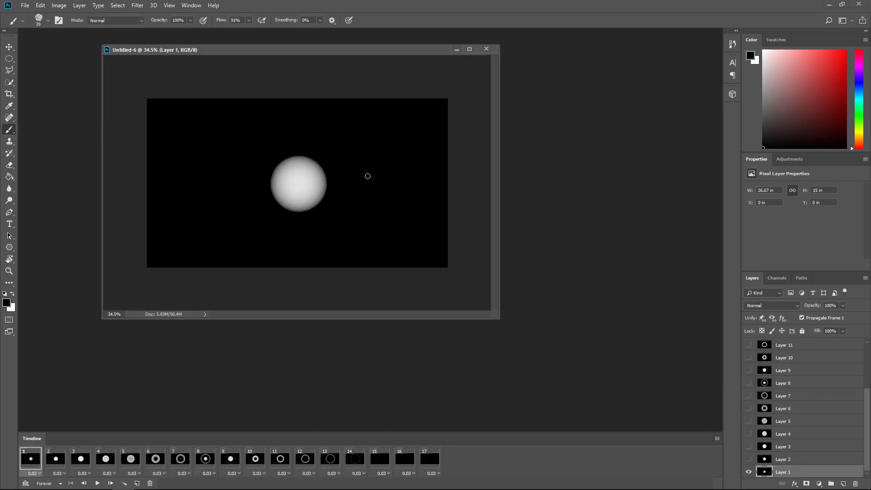
click(97, 483)
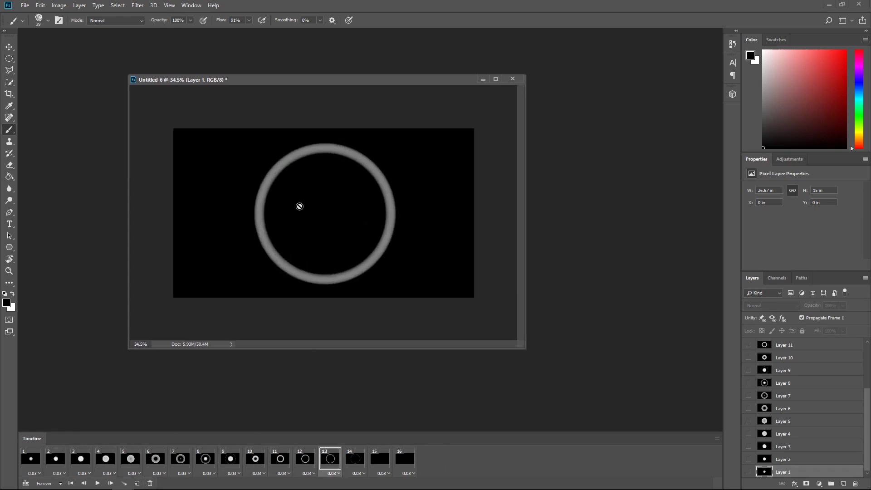
- Crop the canvas to a 15 in square around the ring and resize the image to 256 pixels wide
key(c)
shift+drag(253, 152, 426, 300)
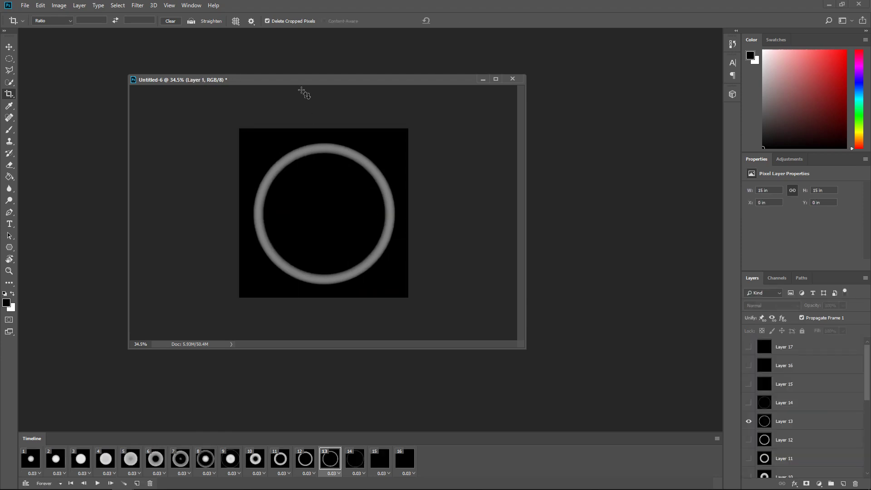
alt+scroll(323, 180, up, 4)
key(z)
right_click(327, 186)
click(343, 201)
key(ctrl+alt+i)
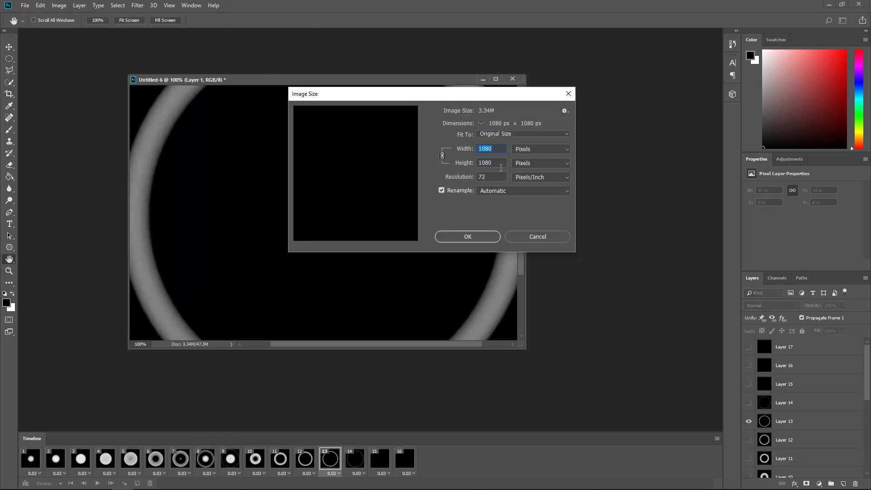
text(256)
key(Return)
key(z)
- Play the resized animation and examine frame 9 for how the ring fits the canvas
click(97, 483)
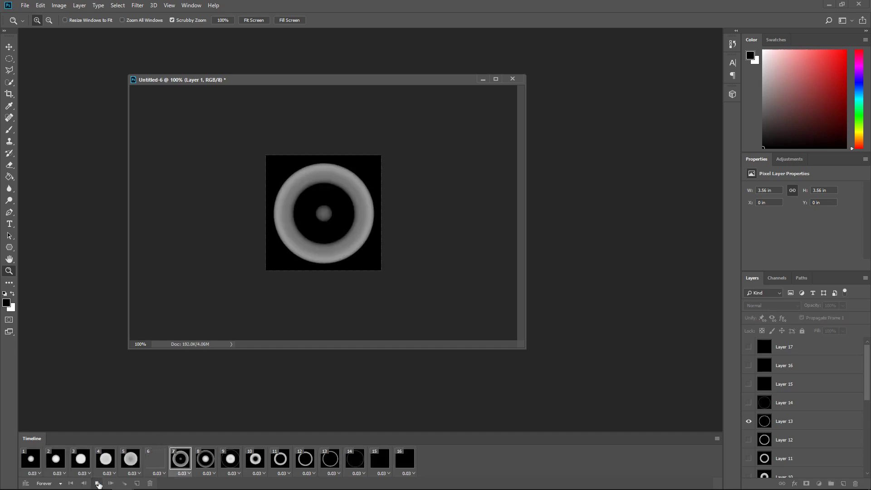
click(251, 463)
click(230, 463)
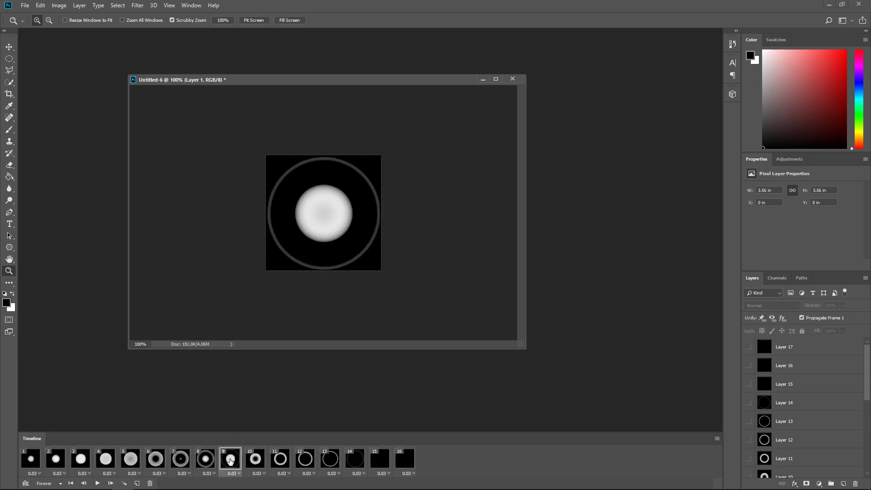
- Undo the image resize and the square crop
key(ctrl+alt+z)
key(ctrl+alt+z)
key(ctrl+alt+z)
key(ctrl+alt+z)
key(ctrl+alt+z)
- Crop the canvas on frame 9 to a centred square about 16.67 in wide, leaving a margin around the outer ring
drag(383, 251, 351, 252)
click(98, 483)
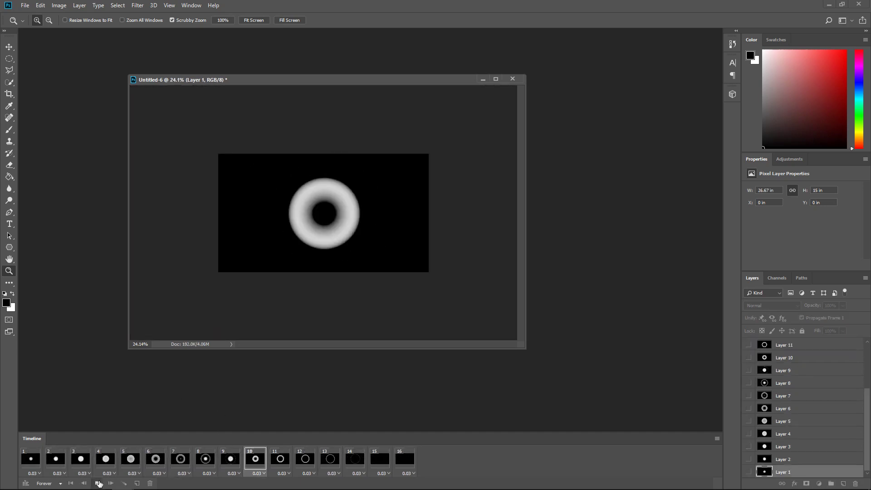
click(98, 483)
key(c)
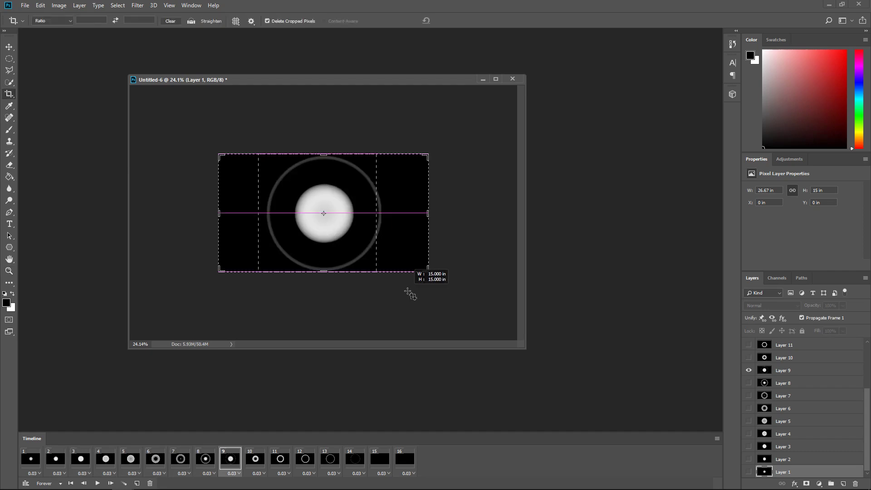
shift+drag(408, 291, 407, 291)
shift+drag(382, 271, 389, 278)
drag(335, 214, 340, 220)
key(Return)
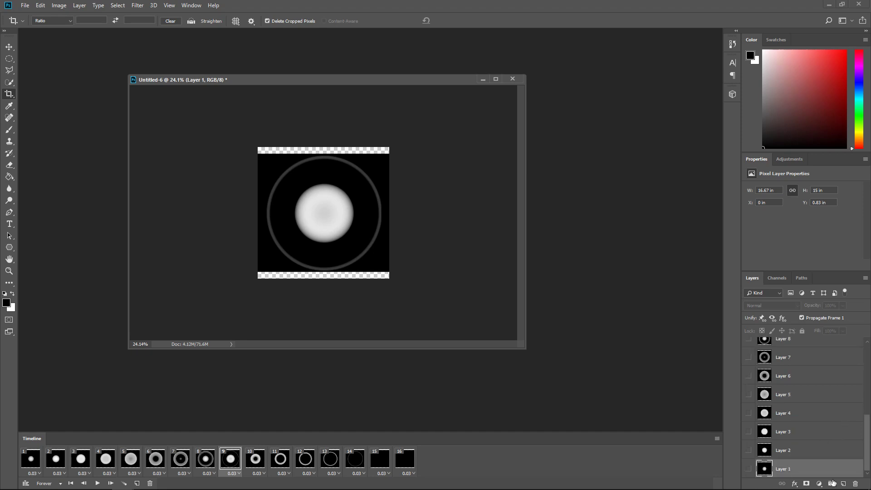
- Add a new layer beneath Layer 1 and fill it with black
ctrl+click(843, 483)
key(g)
click(343, 261)
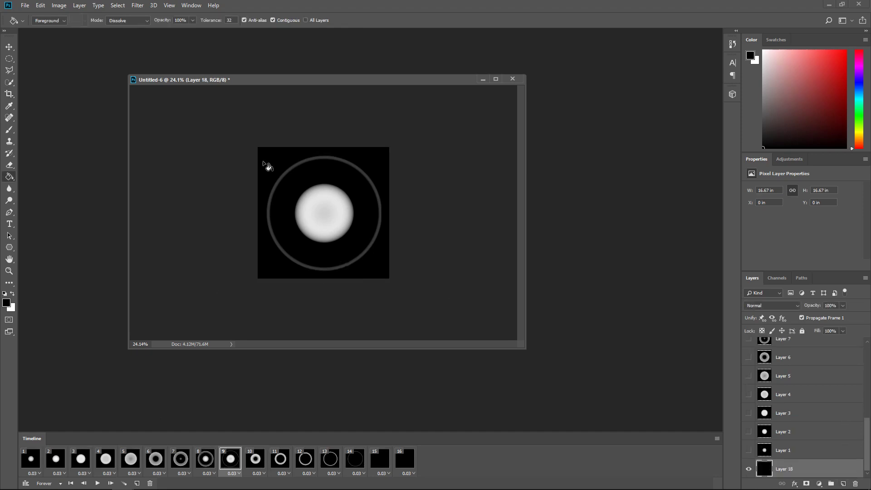
- Resize the image to 256 pixels wide and play the animation
right_click(291, 82)
click(314, 96)
text(256)
key(Return)
ctrl+click(327, 217)
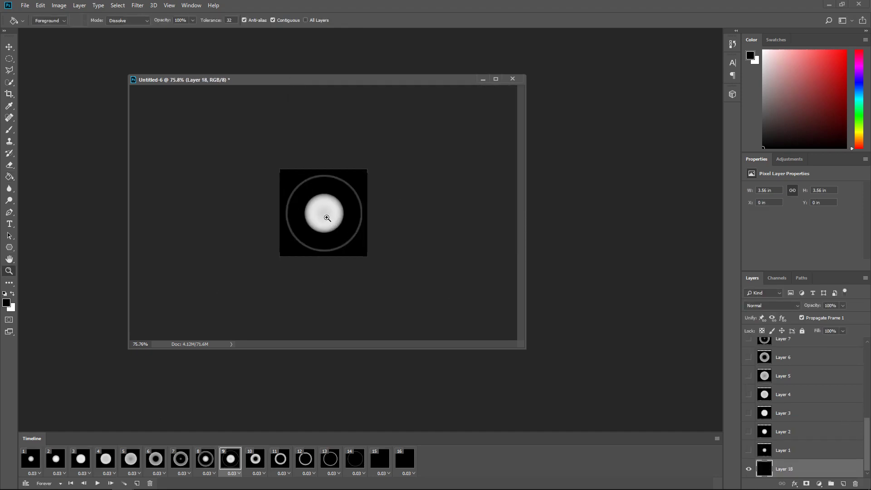
click(327, 218)
click(97, 483)
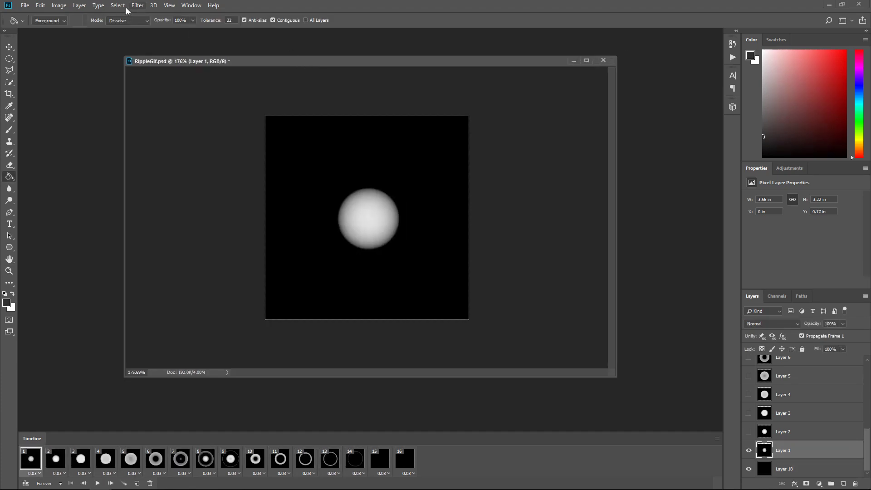
- Create a new action set named PolyToots
click(733, 58)
click(680, 209)
text(PolyToots)
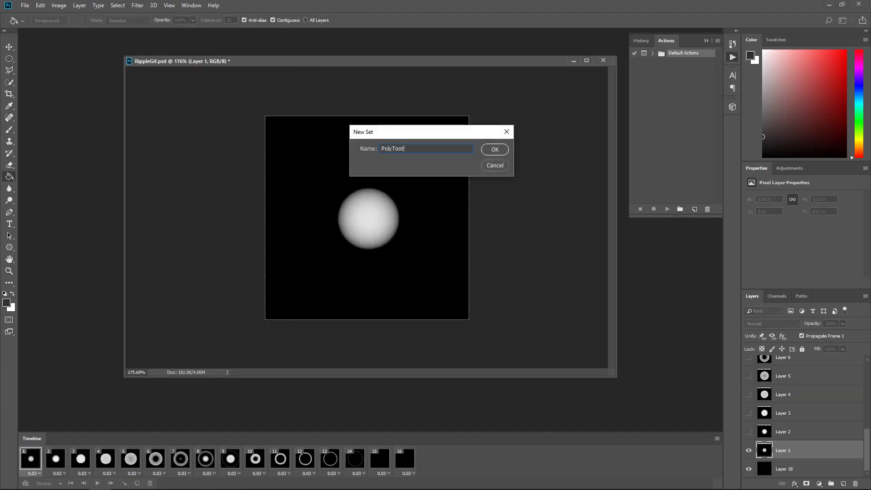
key(Return)
- Create an action named ColourSelectionDelete in the PolyToots set with function key F2 and start recording it
click(694, 208)
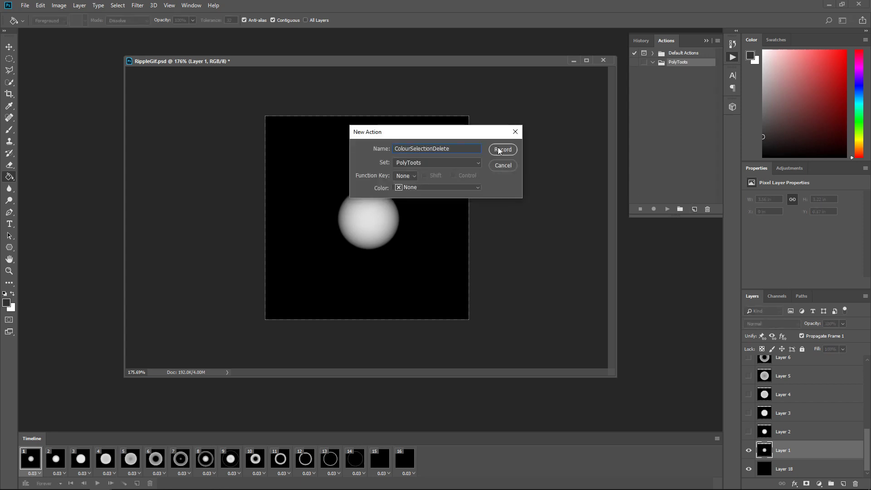
click(406, 175)
click(408, 192)
click(502, 149)
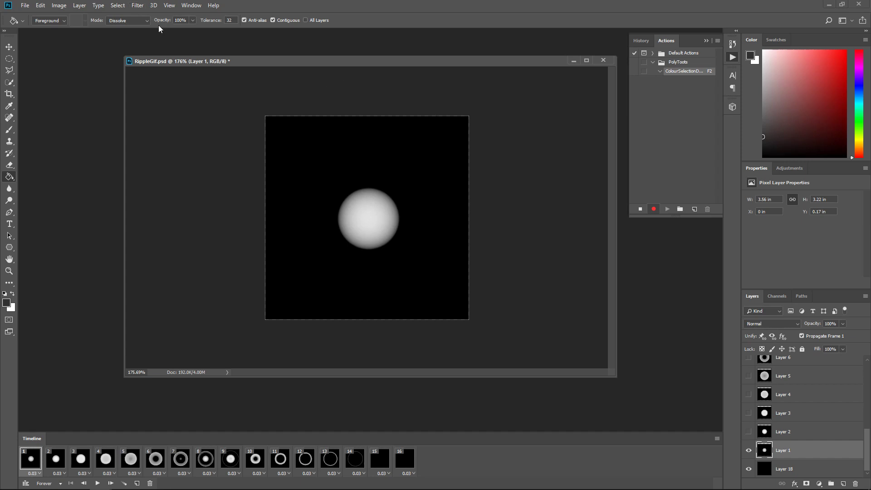
- Select the light centre of the circle on Layer 1 with Color Range
click(118, 5)
click(132, 94)
click(369, 200)
click(625, 105)
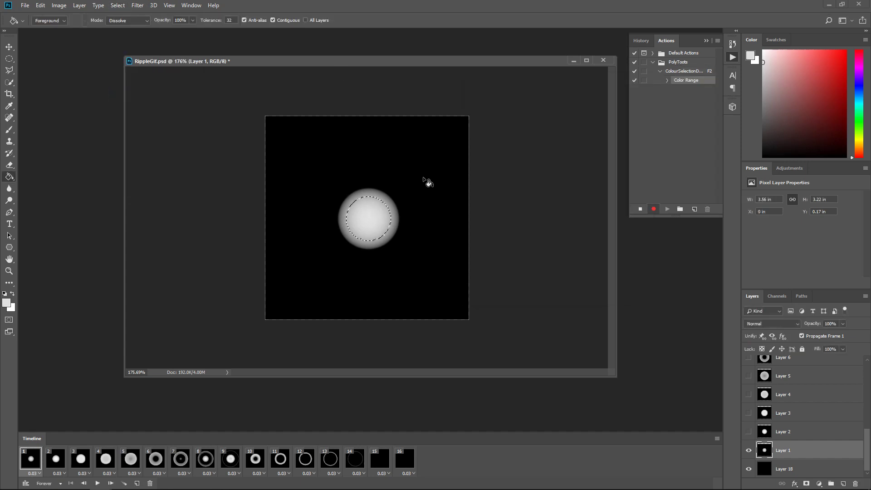
- Invert the selection, delete the selected pixels from Layer 1, and deselect
key(ctrl+shift+i)
key(Delete)
key(ctrl+d)
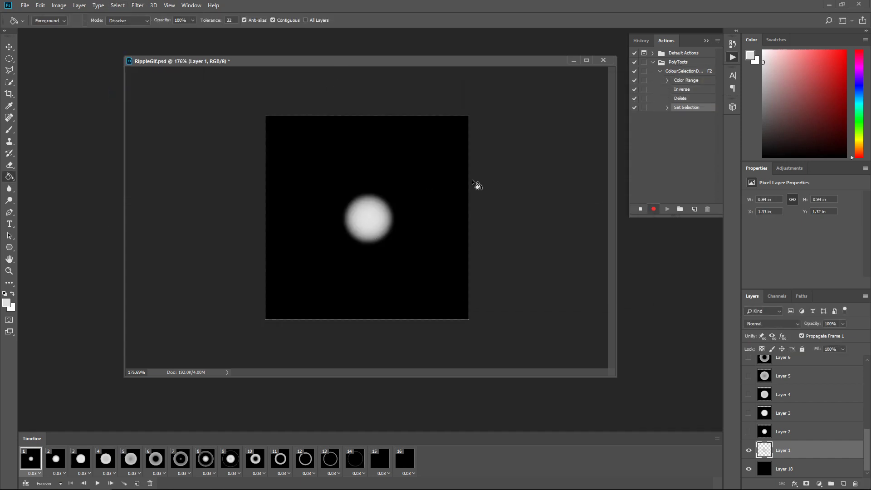
- Run the ColourSelectionDelete action on Layer 2 in frame 2 and on Layer 3 in frame 3
click(55, 462)
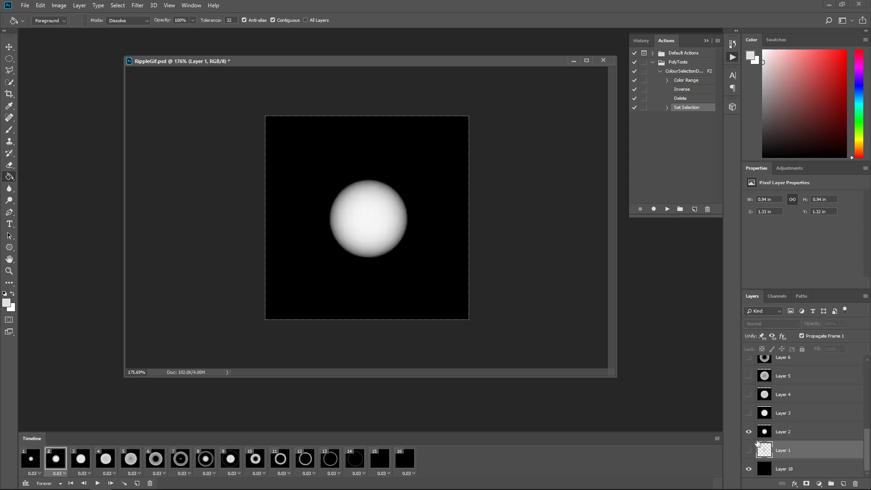
click(777, 435)
key(F2)
click(81, 459)
click(791, 413)
key(F2)
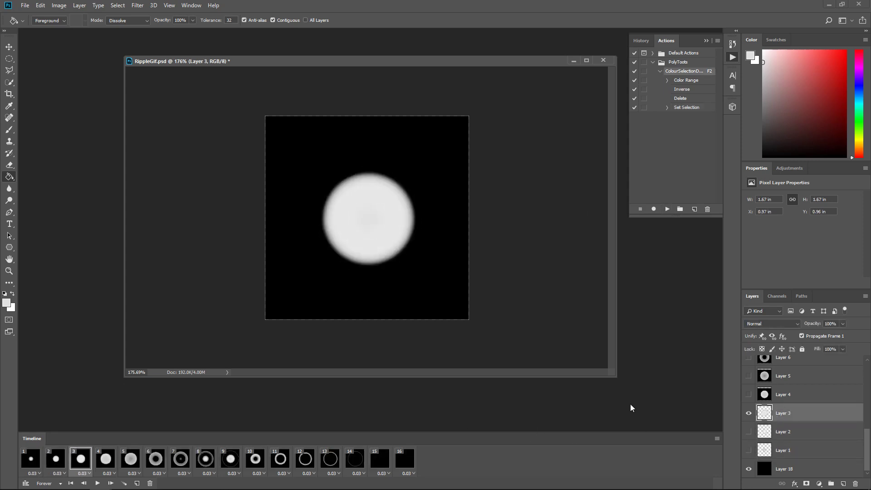
- Run the ColourSelectionDelete action on Layer 4 in frame 4 and on Layer 5 in frame 5
click(106, 459)
click(787, 394)
key(F2)
click(131, 459)
click(791, 377)
scroll(797, 395, up, 1)
key(F2)
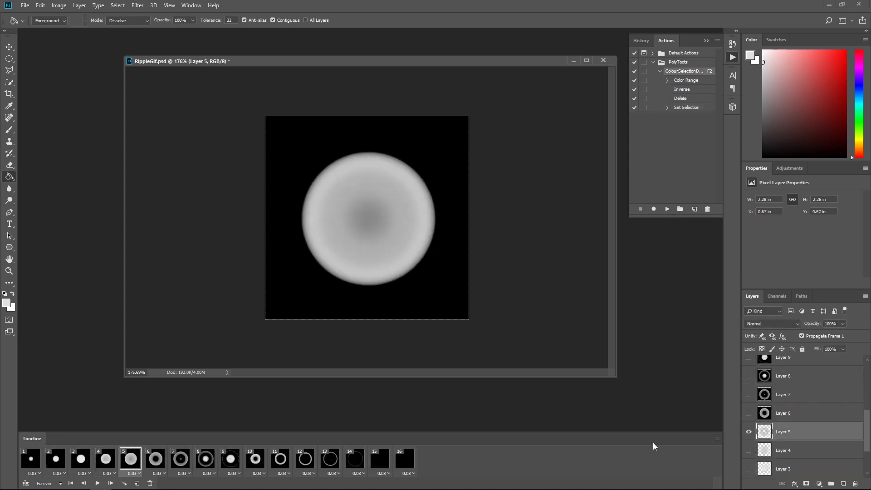
- Run the ColourSelectionDelete action on Layers 6, 7 and 8 in their matching frames 6, 7 and 8
click(156, 459)
click(796, 413)
key(F2)
click(181, 459)
click(801, 398)
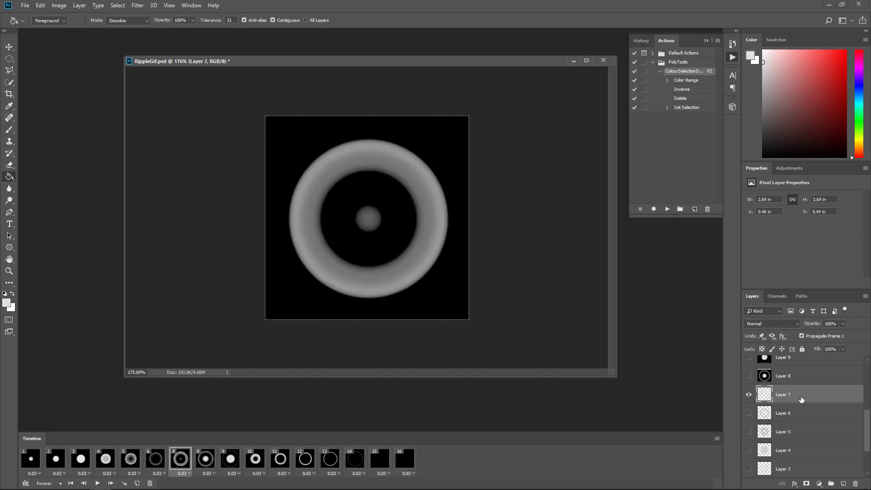
key(F2)
click(205, 459)
click(792, 376)
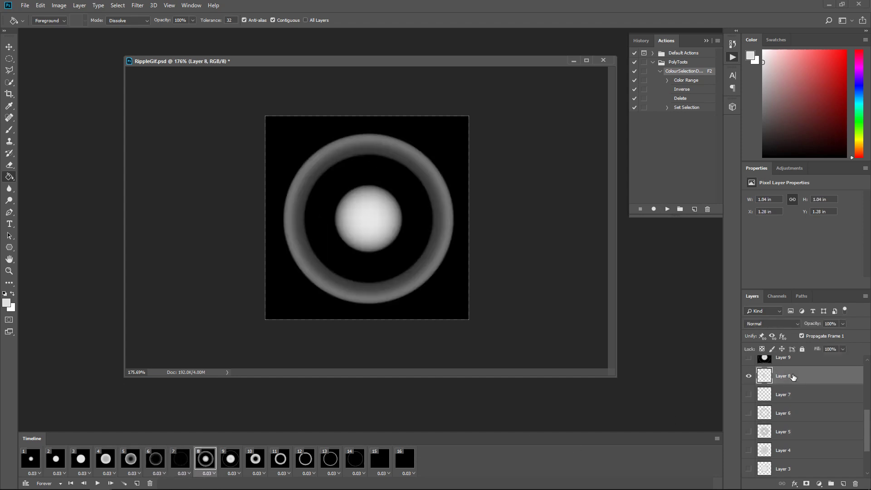
key(F2)
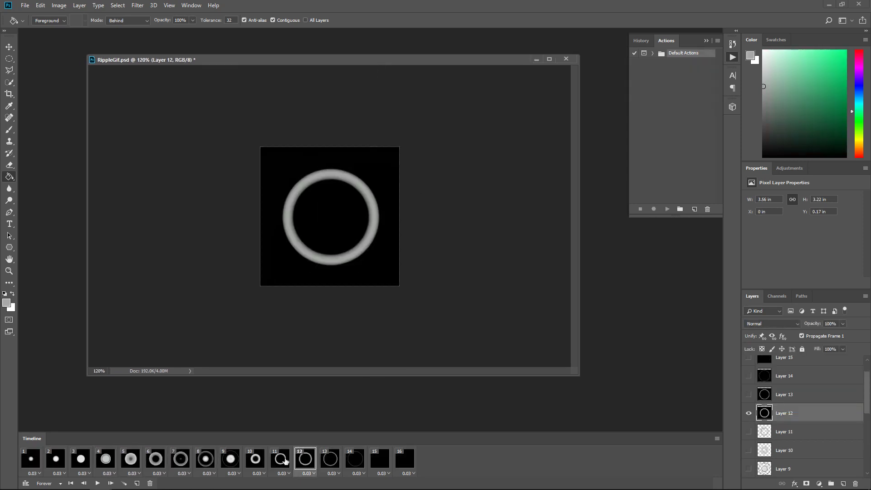
- Select the light ring on Layer 12 with Color Range, delete everything outside the ring, and deselect
click(118, 6)
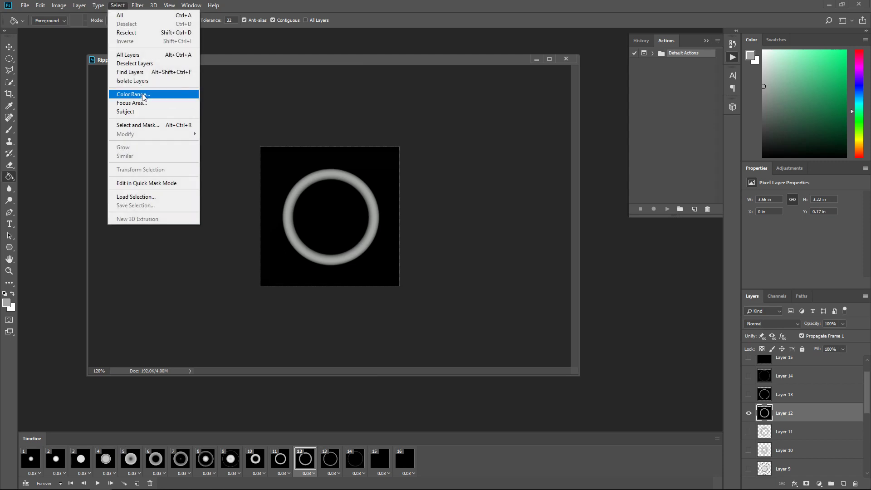
click(143, 95)
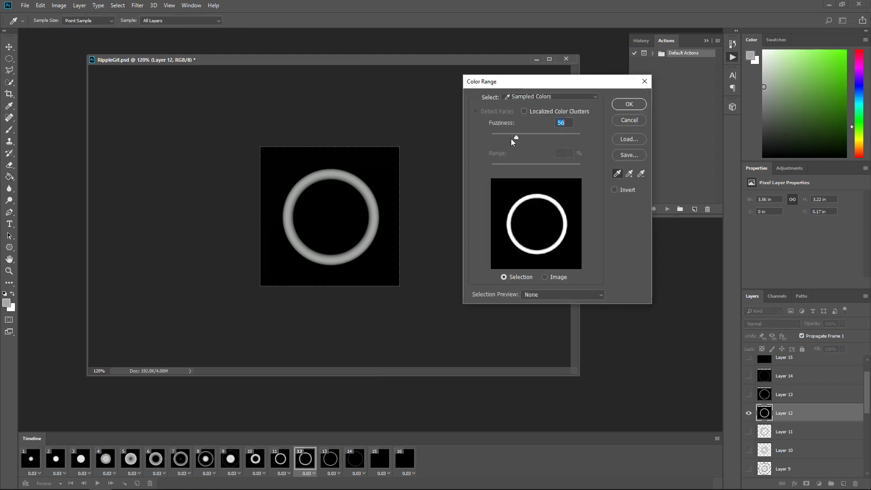
drag(511, 139, 520, 137)
key(Return)
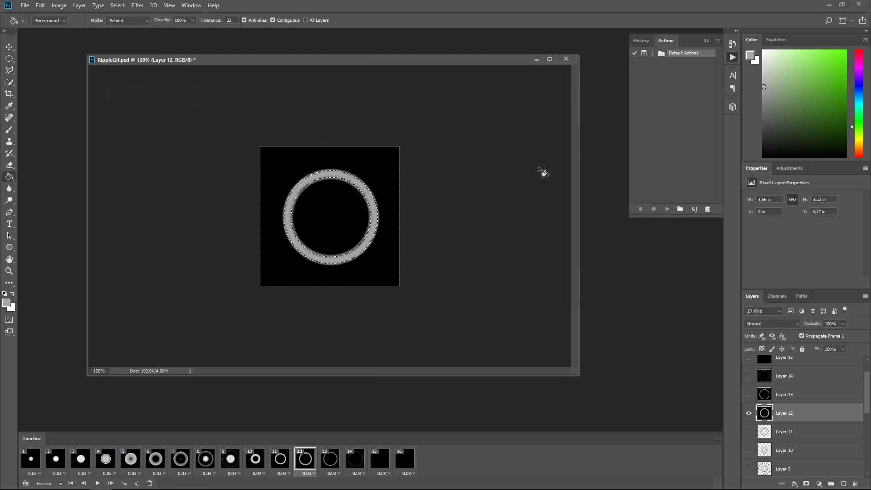
key(Delete)
key(ctrl+d)
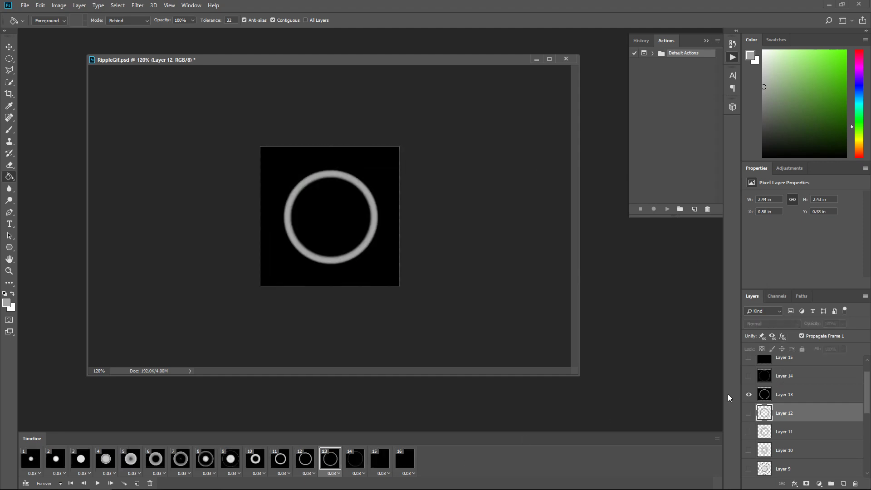
- Select the ring on Layer 13 with Color Range at fuzziness 20, delete everything outside it, and deselect
click(791, 394)
click(117, 6)
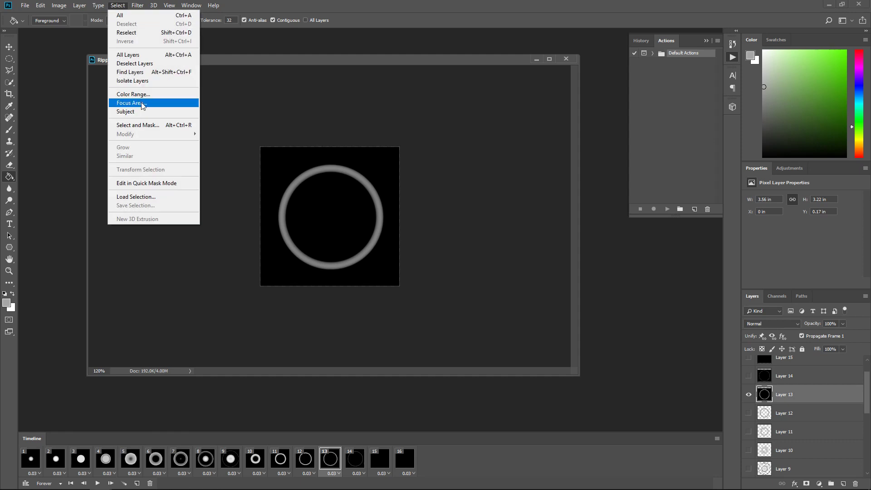
click(137, 94)
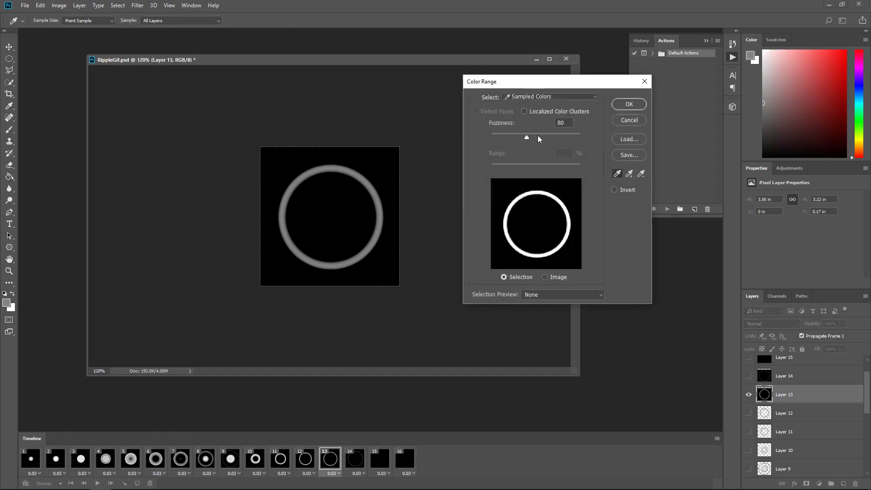
drag(498, 138, 502, 137)
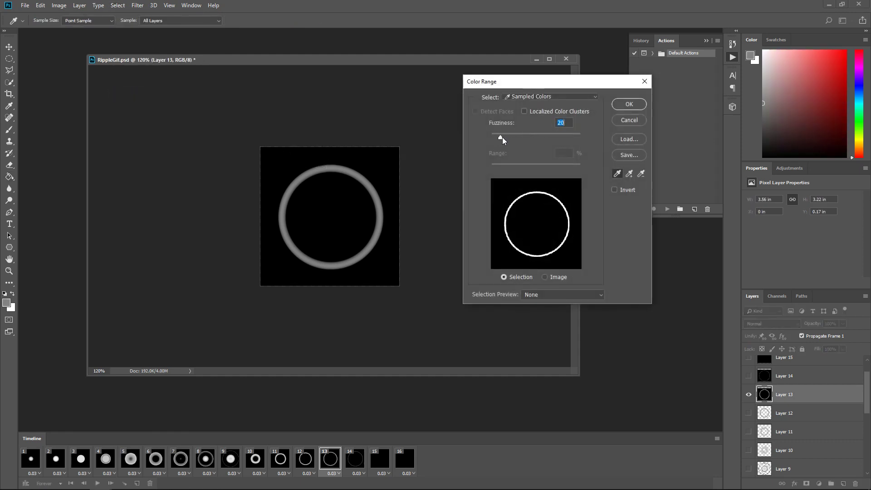
click(625, 105)
key(Delete)
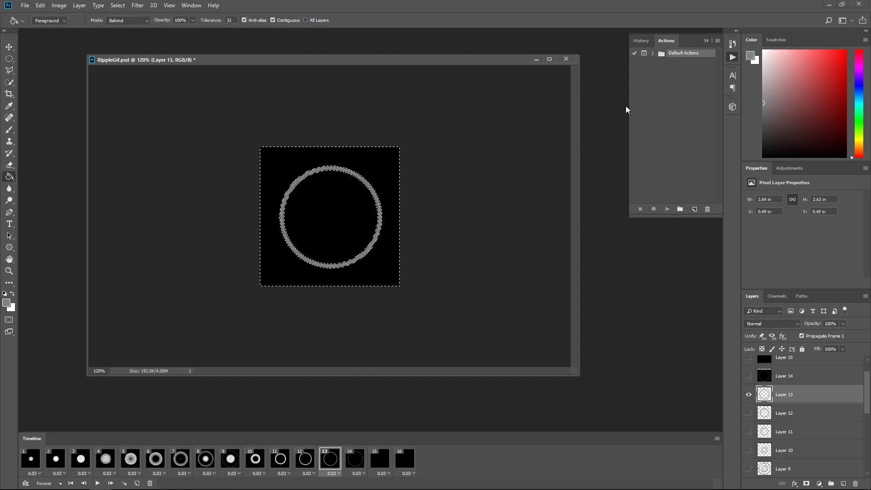
key(ctrl+d)
- Select the faint ring on Layer 14 in frame 14 with Color Range at fuzziness 50, delete everything outside it, and deselect
click(355, 459)
scroll(783, 404, up, 1)
click(784, 402)
click(118, 5)
click(154, 95)
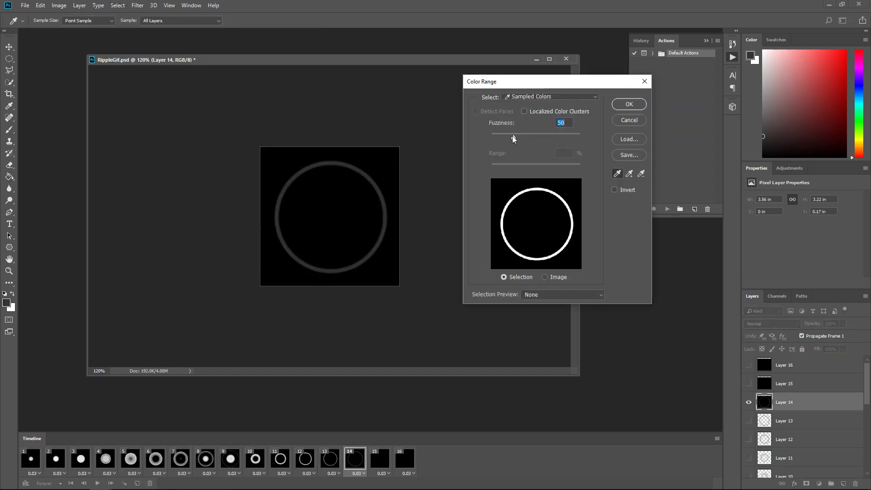
click(629, 105)
key(ctrl+shift+i)
key(Delete)
key(ctrl+d)
- Check Layer 15 in frame 15, then preview the frame animation in a smaller document window at 50% zoom
click(379, 459)
click(798, 387)
click(783, 366)
click(766, 385)
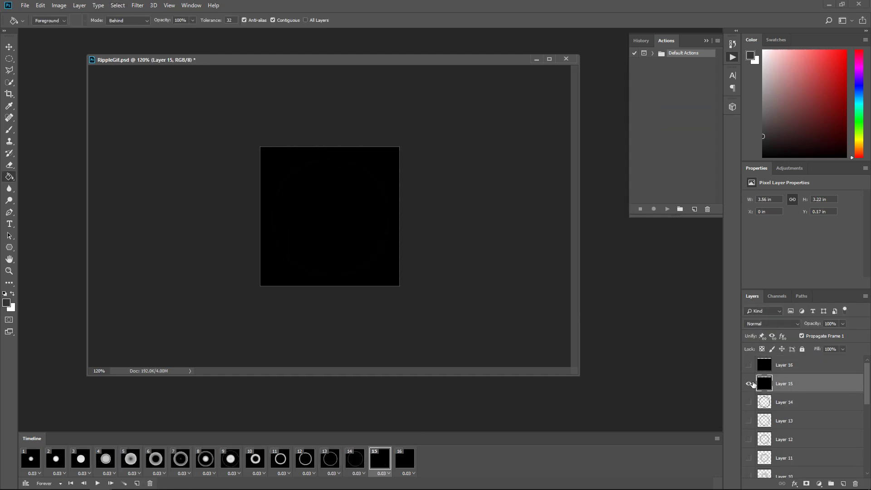
alt+scroll(330, 216, down, 1)
drag(578, 375, 376, 298)
drag(254, 60, 346, 68)
alt+scroll(324, 181, down, 2)
key(z)
click(97, 484)
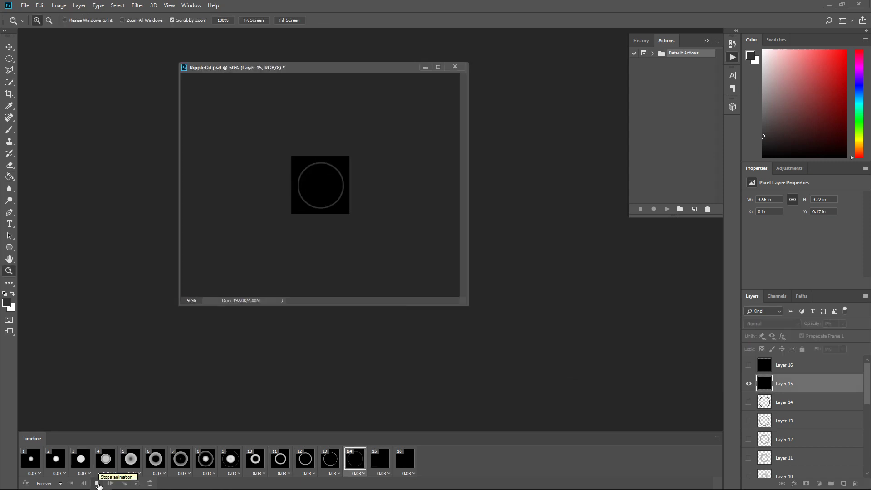
- Clear all pixels from Layer 15 and Layer 16
click(787, 368)
click(788, 383)
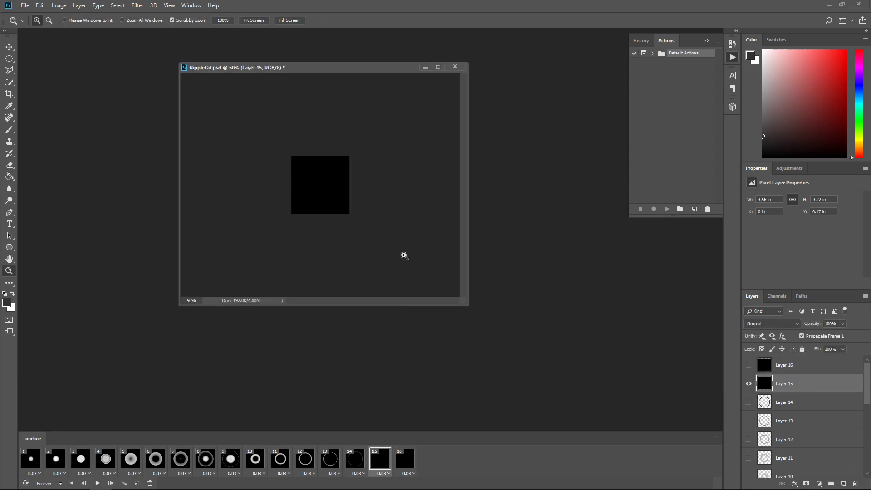
click(777, 366)
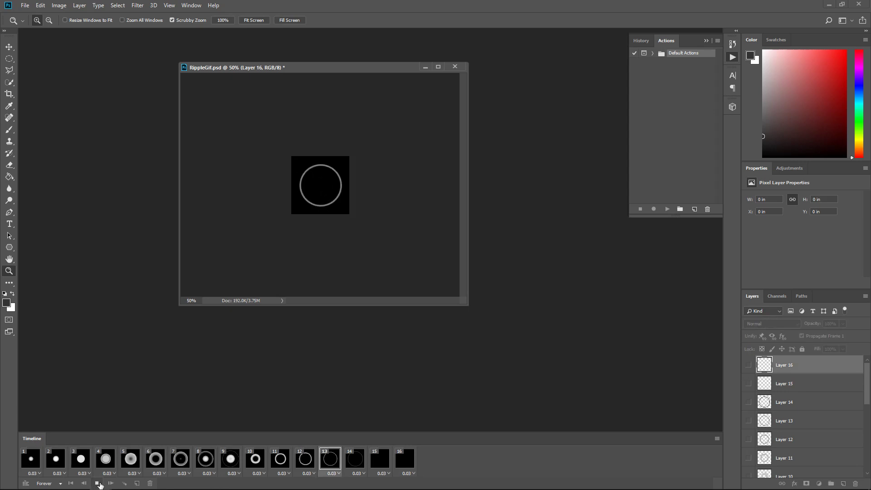
- Create a new transparent document beside the ripple file and fill its Layer 1 with black
drag(332, 68, 259, 66)
key(ctrl+n)
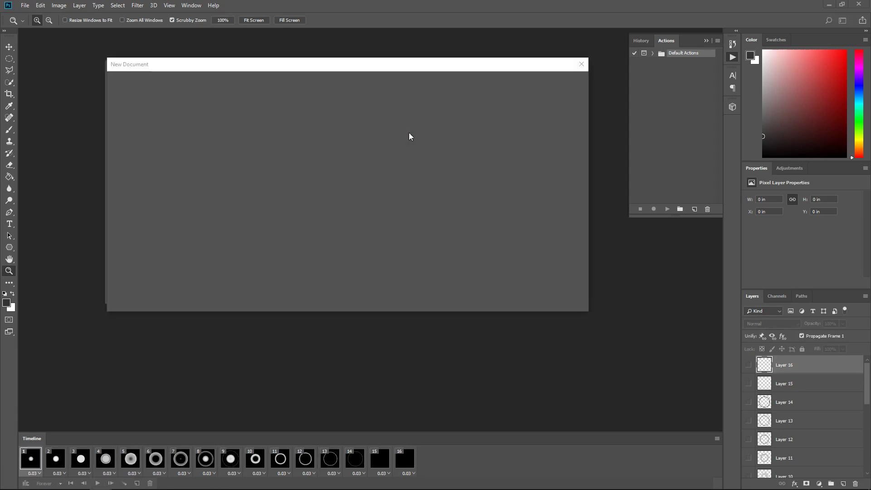
key(Return)
drag(201, 48, 258, 48)
key(d)
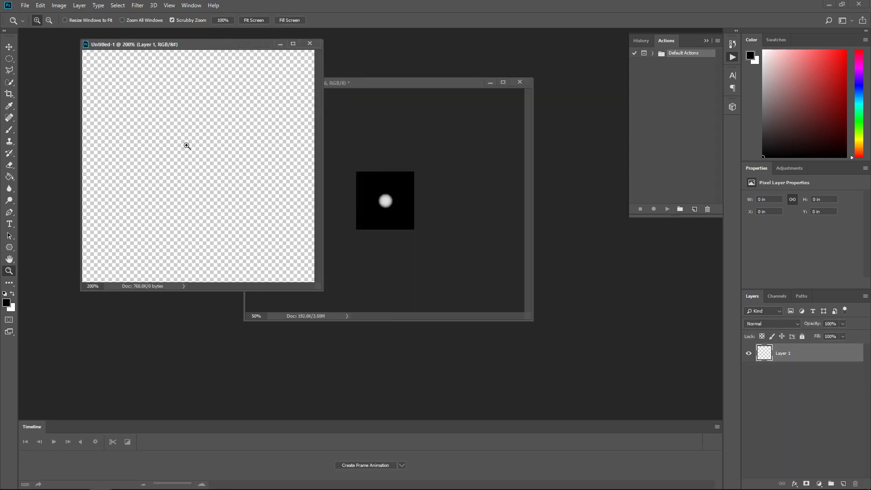
key(alt+BackSpace)
- Copy the ripple layers from RippleGif.psd into the new black document
mouse_move(227, 142)
mouse_down()
mouse_move(200, 140)
mouse_move(227, 140)
mouse_up()
drag(385, 83, 474, 77)
scroll(821, 390, down, 10)
shift+click(810, 466)
drag(807, 395, 176, 140)
key(v)
- Group the copied ripple layers and name the group Ripples
click(831, 484)
double_click(785, 349)
text(Rippl)
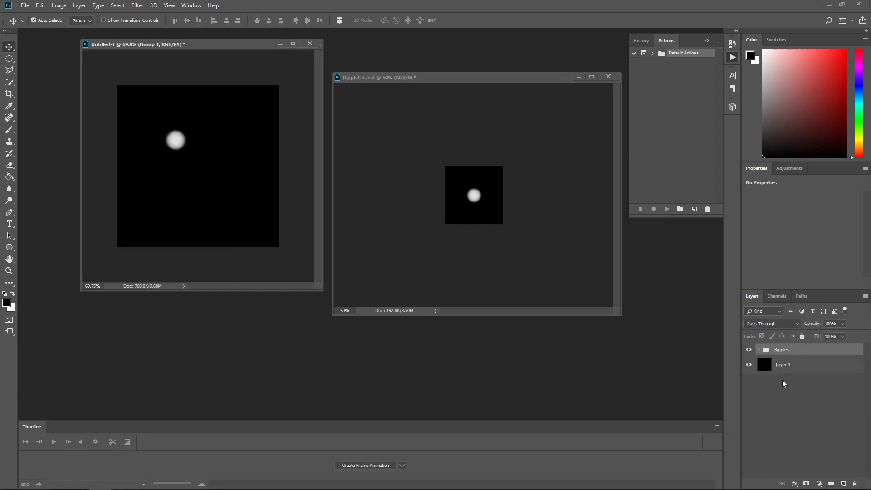
text(es)
key(Return)
- Move the Ripples group to the upper-right part of the black canvas and enlarge the document window
click(758, 350)
click(749, 350)
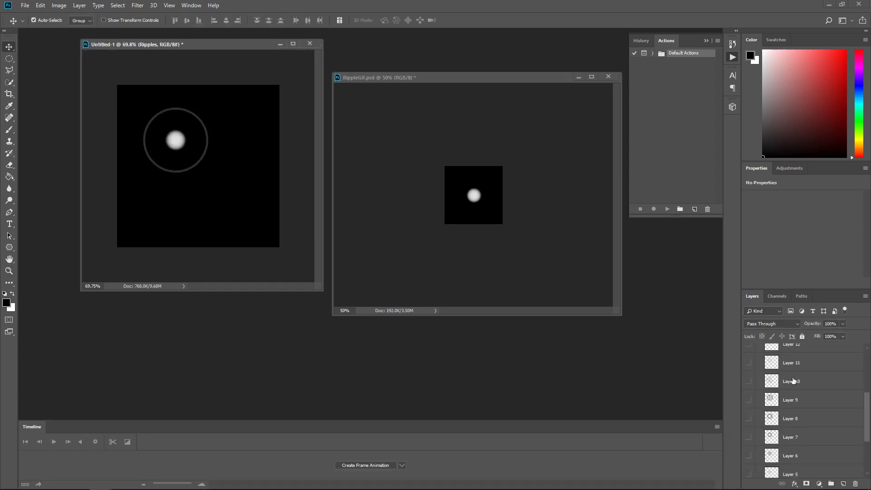
click(759, 349)
drag(176, 141, 239, 122)
drag(322, 290, 462, 345)
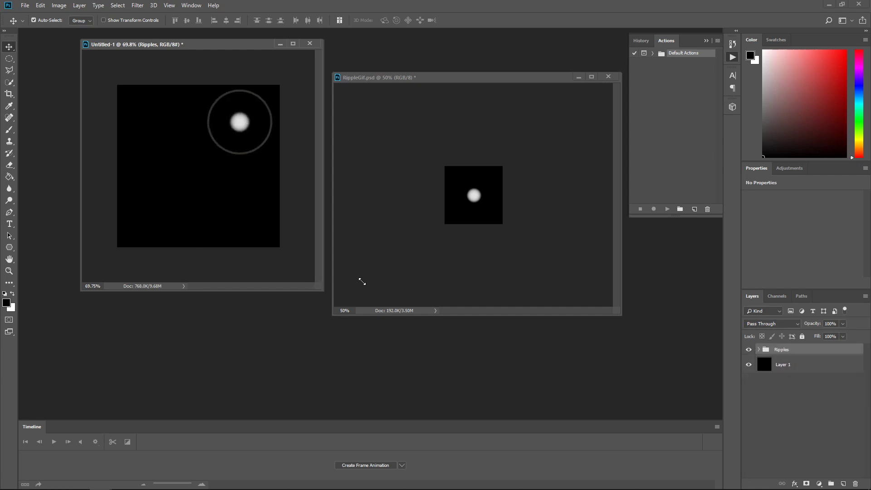
- Duplicate the Ripples group, scale the copy down slightly and place it in the canvas's lower-right corner
alt+drag(304, 156, 264, 231)
key(ctrl+t)
shift+drag(311, 261, 298, 249)
key(Return)
drag(263, 222, 319, 239)
- Show all ripple layers inside the duplicated group and fine-tune its position near the canvas's lower-right corner
click(758, 349)
drag(749, 420, 749, 441)
scroll(751, 390, down, 3)
scroll(751, 435, down, 5)
drag(749, 389, 748, 407)
drag(322, 232, 319, 235)
alt+scroll(350, 261, up, 5)
alt+scroll(336, 227, down, 7)
drag(320, 178, 313, 177)
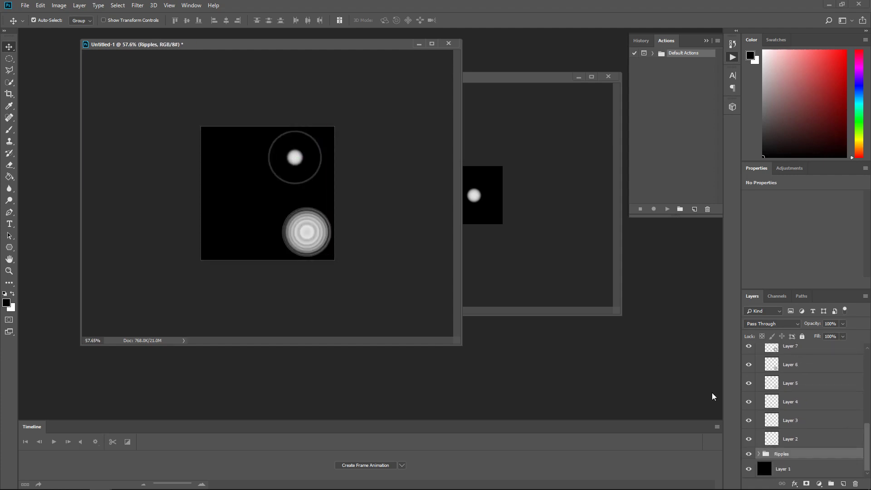
- Hide the ripple layers in the duplicated group except Layer 9 and Layer 2
scroll(750, 394, up, 8)
click(787, 349)
drag(749, 365, 750, 474)
scroll(751, 440, down, 5)
drag(749, 380, 749, 419)
scroll(750, 413, down, 4)
scroll(787, 396, up, 5)
click(308, 234)
click(295, 158)
scroll(749, 376, up, 2)
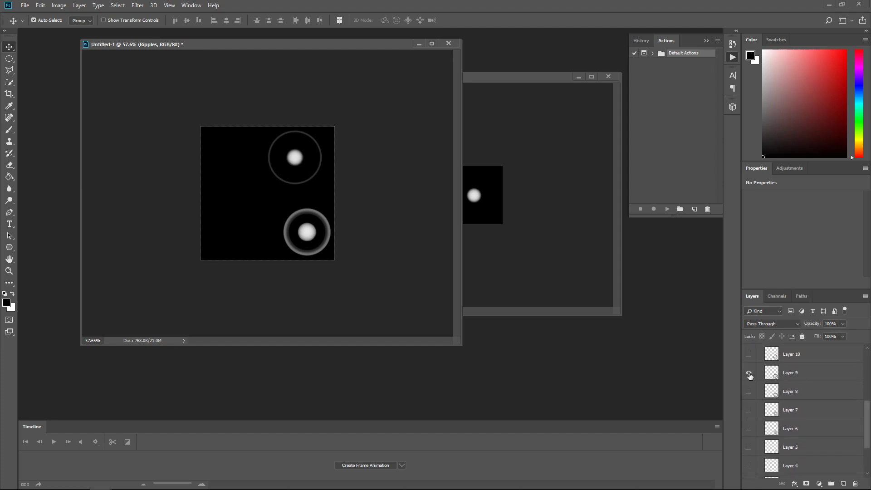
- Nudge the original Ripples group, label it red and hide its outer ring layer
drag(297, 165, 304, 168)
scroll(762, 436, down, 4)
click(759, 454)
right_click(759, 375)
right_click(749, 375)
click(766, 409)
click(749, 426)
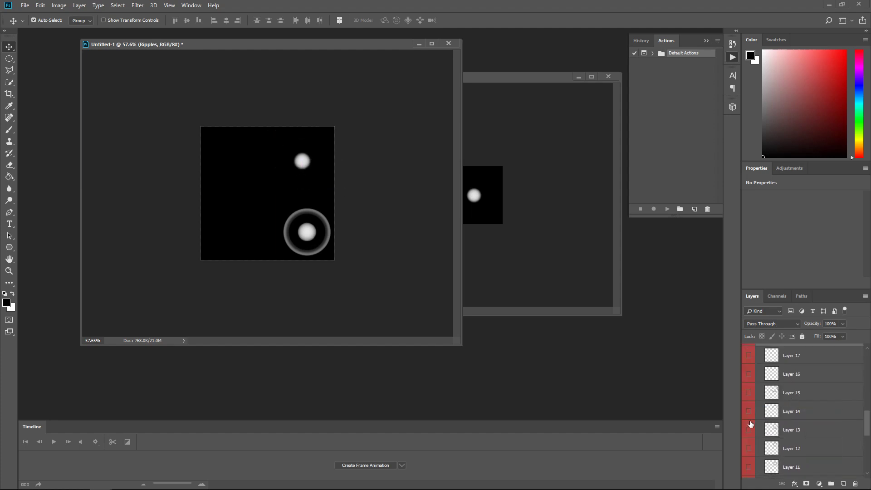
- Assign a colour label to the duplicated ripple group at the canvas's lower right
scroll(805, 386, up, 5)
scroll(805, 385, up, 6)
right_click(749, 350)
click(777, 390)
- Duplicate the upper-right ripple group, scale it down slightly and place copies at the canvas's lower left and upper left
click(304, 172)
alt+drag(303, 171, 235, 222)
key(ctrl+t)
shift+drag(266, 243, 245, 164)
key(Return)
- Scale down the upper-left ripple group, Ripples copy 3, and duplicate it into the middle of the canvas
scroll(810, 395, down, 5)
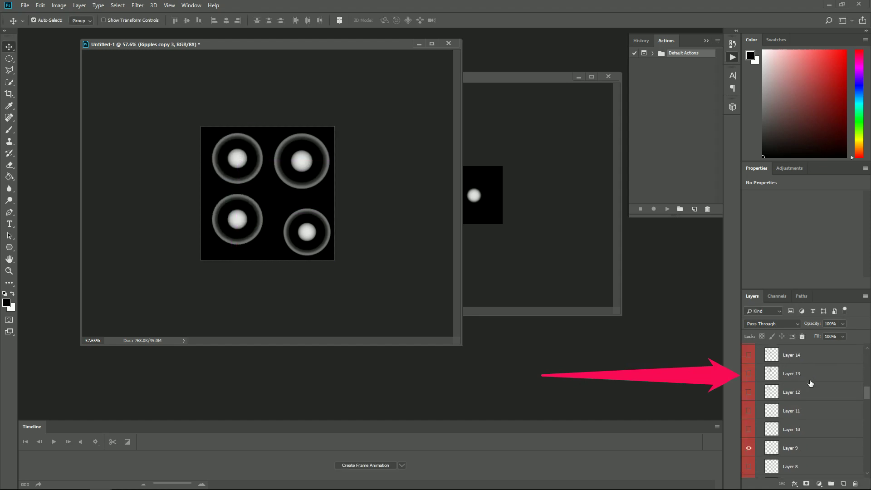
drag(866, 396, 865, 469)
scroll(799, 395, up, 10)
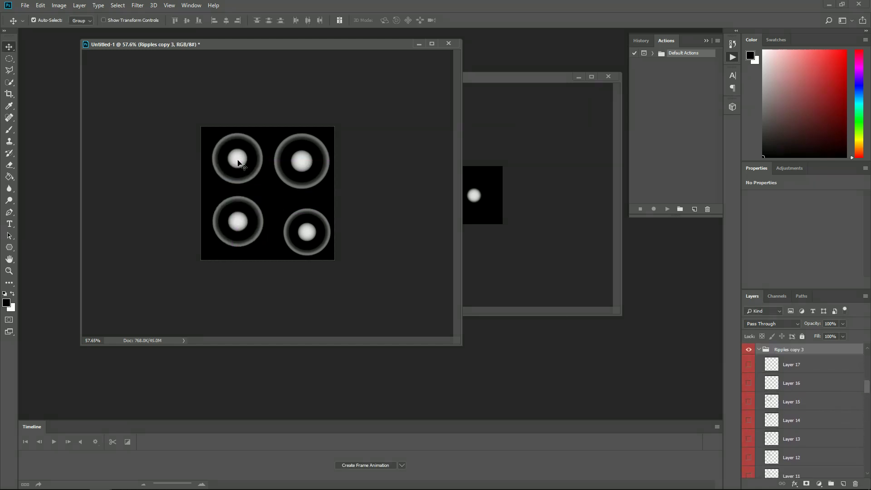
key(ctrl+t)
alt+drag(267, 188, 293, 167)
key(Return)
drag(237, 161, 234, 161)
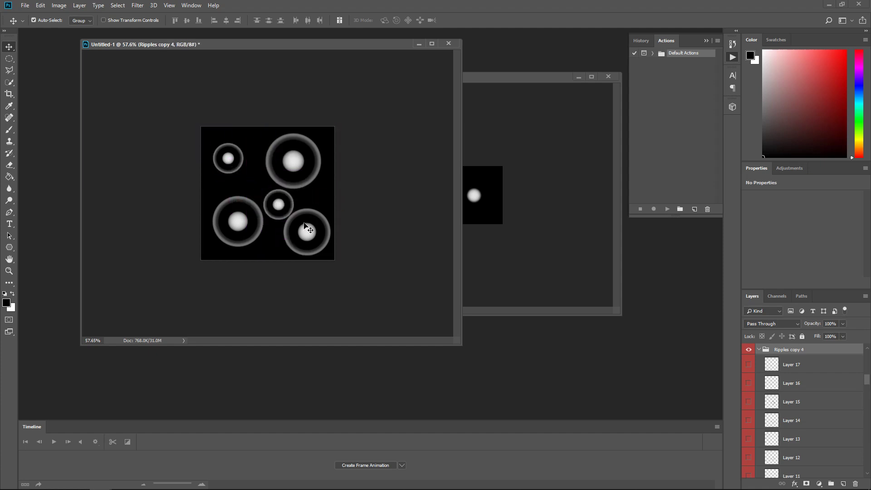
- Scale the Ripples copy 4 group in the middle of the canvas down further
key(ctrl+t)
alt+shift+drag(294, 219, 287, 203)
key(Return)
- Duplicate the lower-left ripple group, scale the copy down and place it near the canvas's top edge
alt+drag(239, 221, 260, 185)
key(ctrl+t)
alt+shift+drag(289, 213, 275, 200)
drag(265, 181, 260, 142)
alt+shift+drag(270, 161, 273, 165)
key(Return)
- Fine-tune the positions of the upper-left, top and lower-right ripple groups on the canvas
drag(229, 158, 224, 171)
mouse_move(256, 146)
mouse_down()
mouse_move(249, 153)
mouse_move(258, 153)
mouse_up()
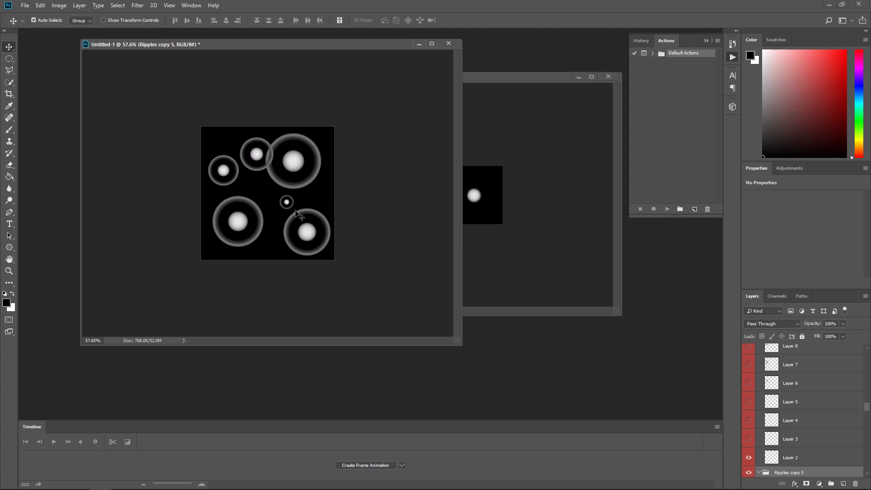
drag(305, 229, 305, 227)
drag(224, 170, 224, 174)
alt+scroll(328, 197, down, 2)
alt+scroll(331, 195, up, 4)
alt+scroll(327, 191, down, 3)
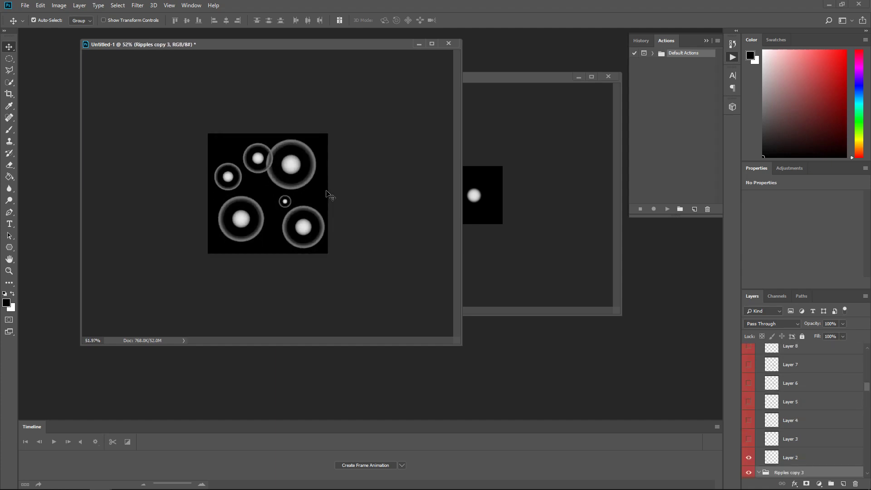
- Give Ripples copy 2 its own colour label, label Ripples copy 3 green, and make more room for the layer list
drag(867, 388, 867, 449)
scroll(783, 393, up, 6)
click(756, 400)
scroll(755, 390, up, 2)
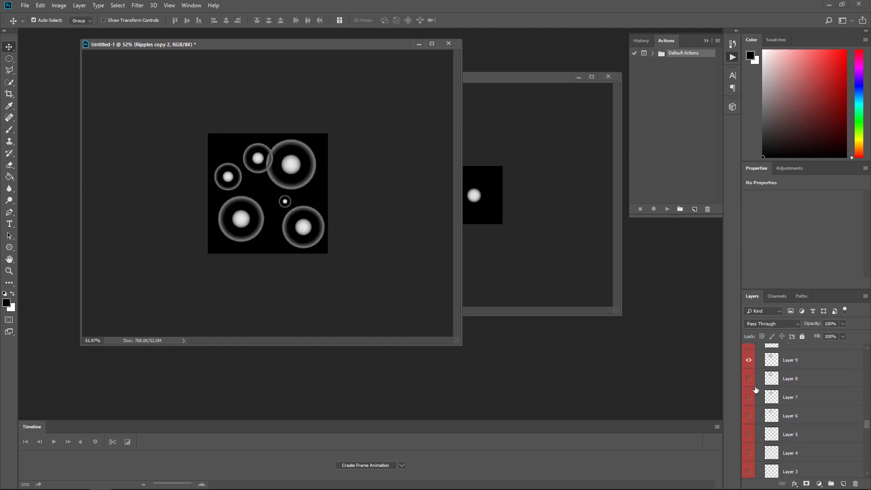
scroll(756, 389, up, 4)
right_click(750, 377)
click(769, 434)
scroll(758, 386, up, 7)
right_click(747, 395)
click(771, 452)
drag(797, 290, 798, 207)
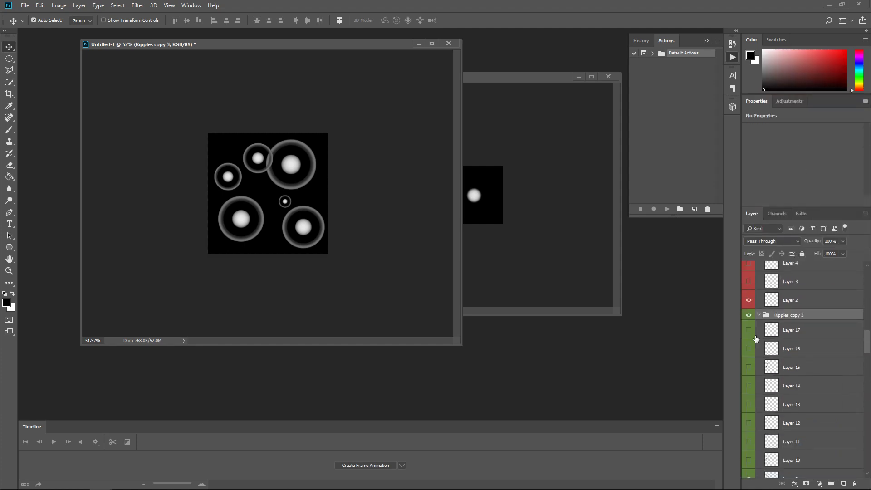
- Label the Ripples copy 4 group blue and the Ripples copy group violet
scroll(755, 338, up, 6)
right_click(752, 289)
click(766, 354)
scroll(751, 298, up, 6)
right_click(750, 267)
click(767, 339)
- Stagger the ripples by showing a different starting frame layer in each group, with Layer 9 in the red Ripples group
drag(866, 287, 866, 467)
click(749, 451)
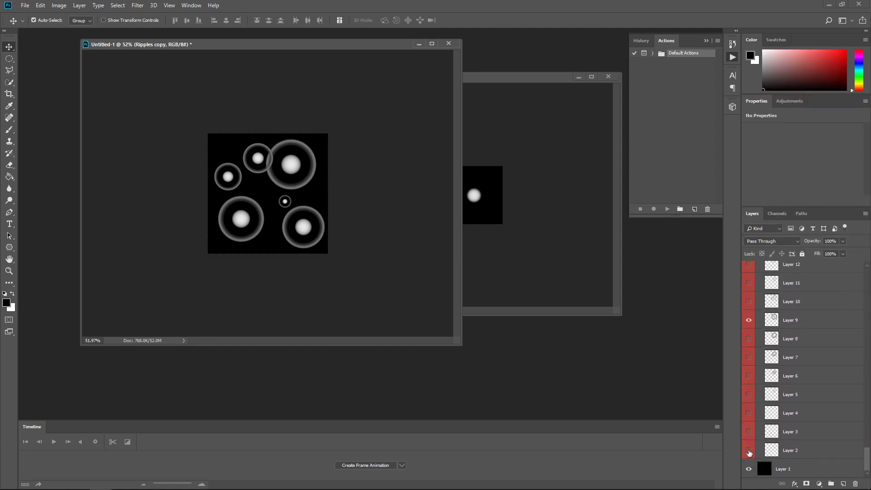
click(748, 320)
scroll(749, 377, down, 10)
click(748, 282)
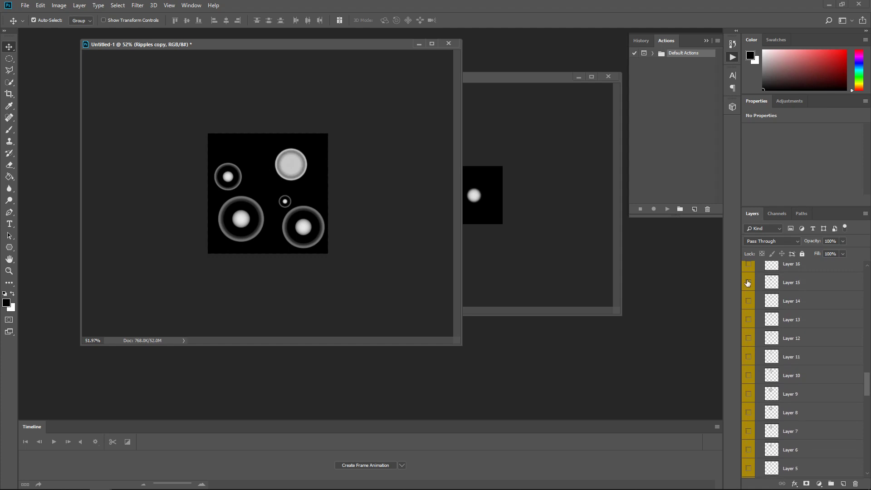
scroll(749, 317, up, 5)
click(749, 316)
scroll(758, 331, up, 5)
scroll(757, 338, up, 1)
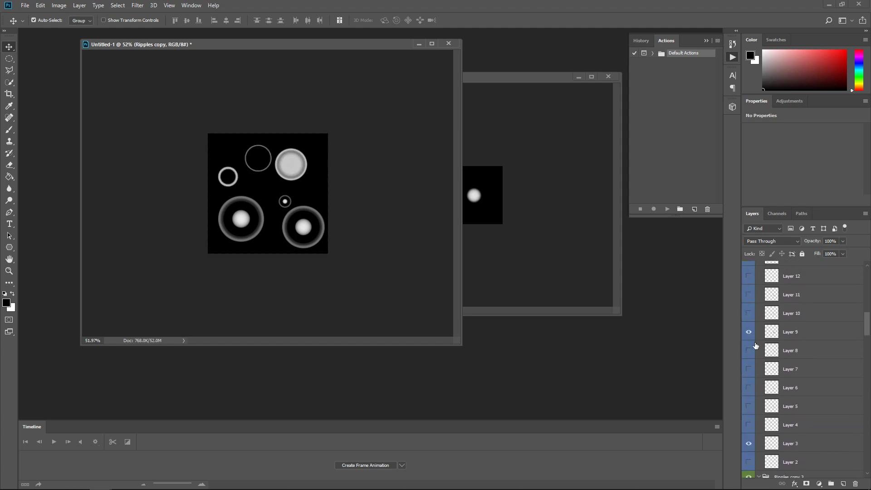
click(749, 332)
scroll(753, 344, up, 5)
scroll(752, 344, up, 3)
click(751, 336)
scroll(766, 308, up, 4)
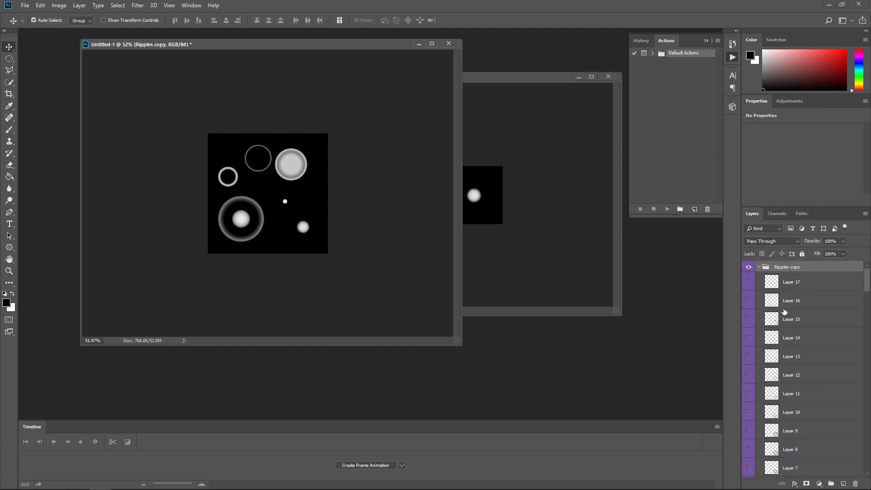
- Copy the merged multi-ripple canvas and paste it into a new document of the same size
drag(357, 47, 338, 53)
key(ctrl+a)
key(ctrl+shift+c)
key(ctrl+n)
key(Return)
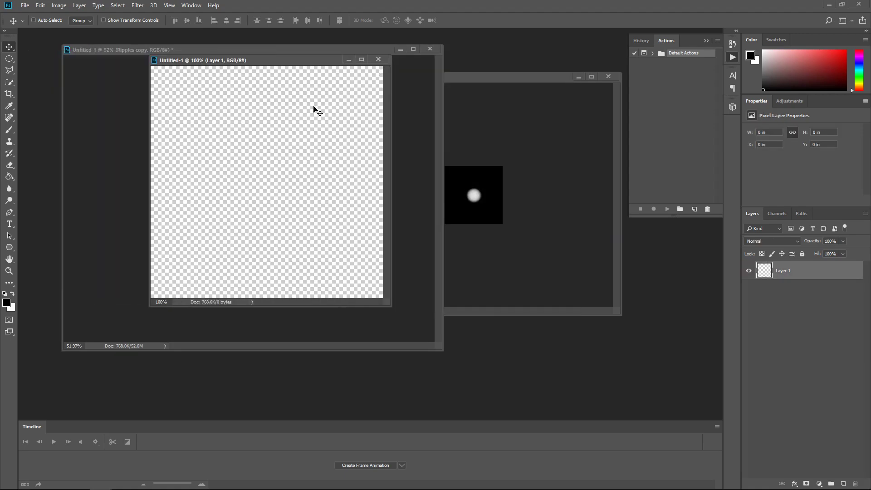
key(ctrl+v)
- Enlarge the new document's canvas to three frames per side, keeping the pasted frame in the upper-left corner
key(ctrl+alt+c)
click(507, 117)
key(ctrl+minus)
key(ctrl+minus)
key(ctrl+minus)
key(ctrl+minus)
- Close the single-ripple document, place the new sheet document beside the multi-ripple document and return to the latter
drag(105, 38, 548, 171)
drag(535, 78, 529, 62)
click(602, 61)
drag(545, 170, 535, 118)
click(354, 50)
- Advance each ripple group by one frame by hiding its visible layer and showing the next one
drag(867, 282, 867, 462)
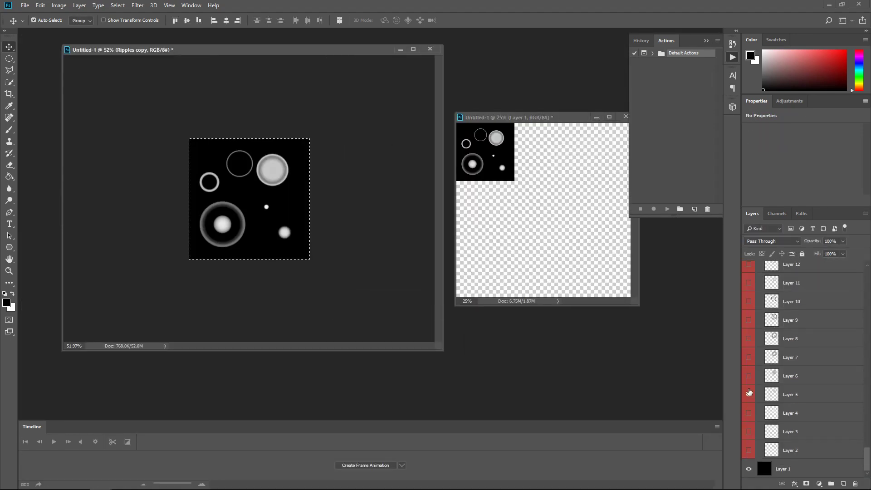
click(748, 391)
click(748, 375)
scroll(751, 344, up, 5)
click(749, 294)
scroll(758, 313, up, 6)
click(748, 291)
scroll(759, 337, up, 6)
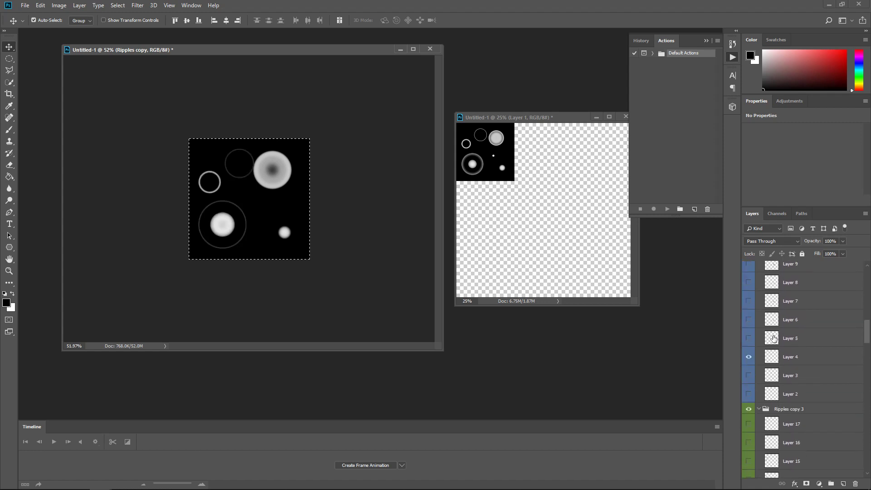
- Paste the second merged frame into the sheet document and align it directly beside the first
drag(773, 339, 543, 198)
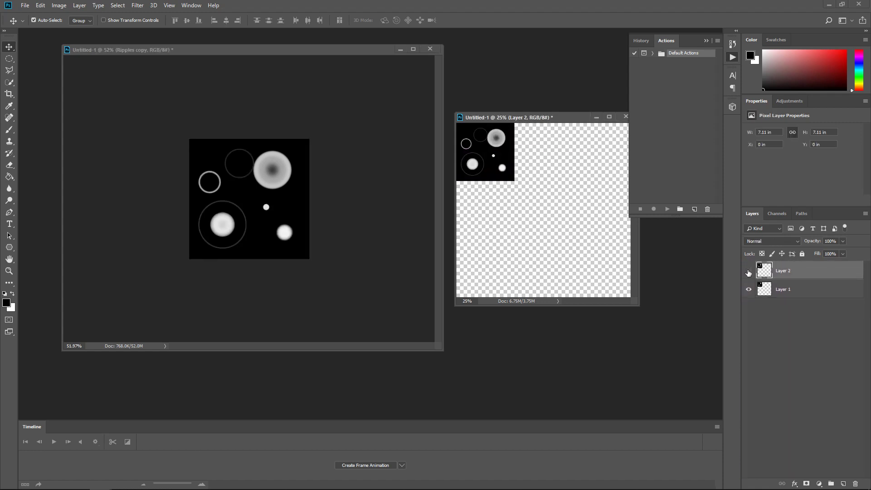
drag(486, 154, 544, 153)
drag(529, 119, 461, 119)
- Advance the ripple groups again and paste the third merged frame at the end of the sheet's first row
key(ctrl+Tab)
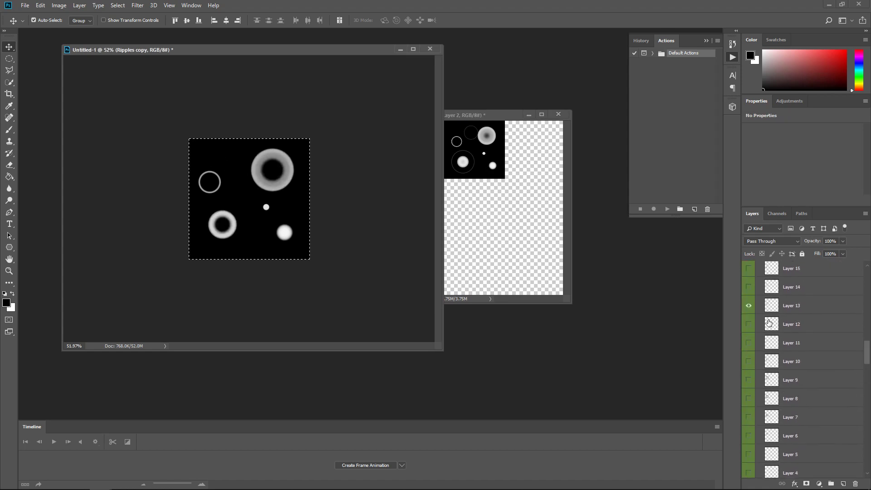
click(512, 243)
key(ctrl+v)
drag(476, 208, 534, 150)
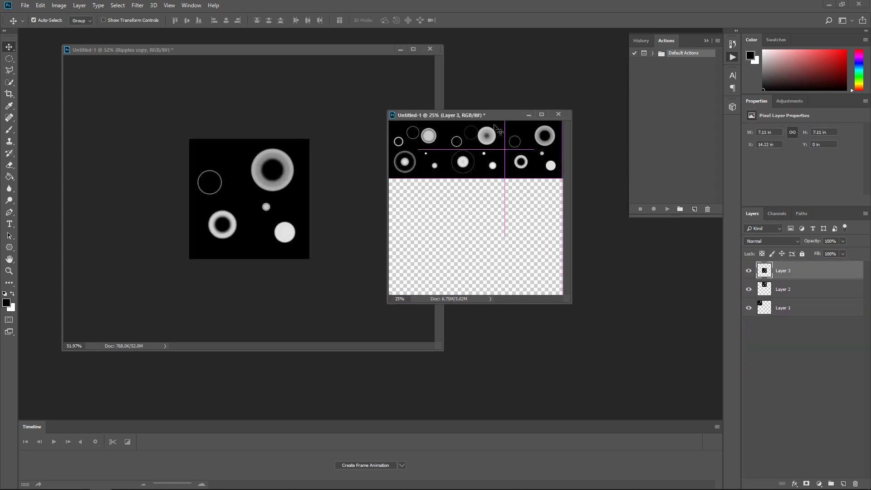
- Enlarge the sheet's window and extend its canvas past the right and bottom edges with the Crop tool
drag(491, 117, 422, 90)
drag(503, 278, 628, 381)
alt+scroll(526, 290, down, 5)
key(c)
shift+drag(526, 289, 558, 320)
key(Return)
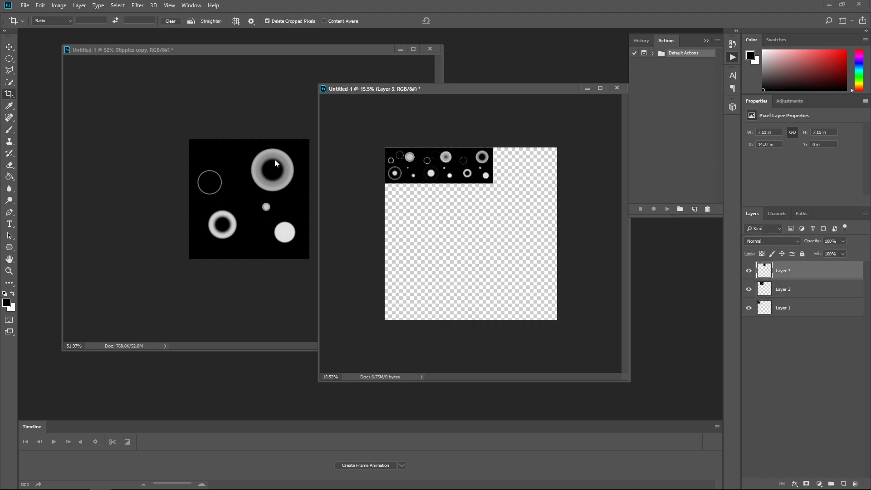
- Advance the ripple groups by one frame and paste the merged result as the fourth tile of the first row
click(274, 161)
scroll(768, 442, down, 15)
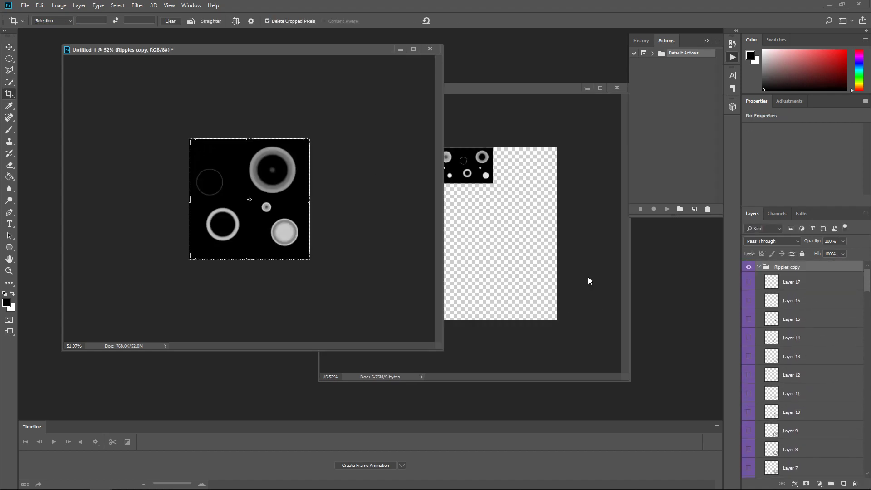
click(9, 47)
click(508, 245)
key(ctrl+v)
drag(481, 235, 523, 166)
- Crop the sheet's canvas slightly smaller, leaving a narrow margin beyond the fourth tile
key(c)
shift+drag(385, 147, 544, 307)
key(Return)
- Advance the ripple groups by one frame and place the merged fifth frame at the start of the second row
click(277, 181)
scroll(768, 312, down, 3)
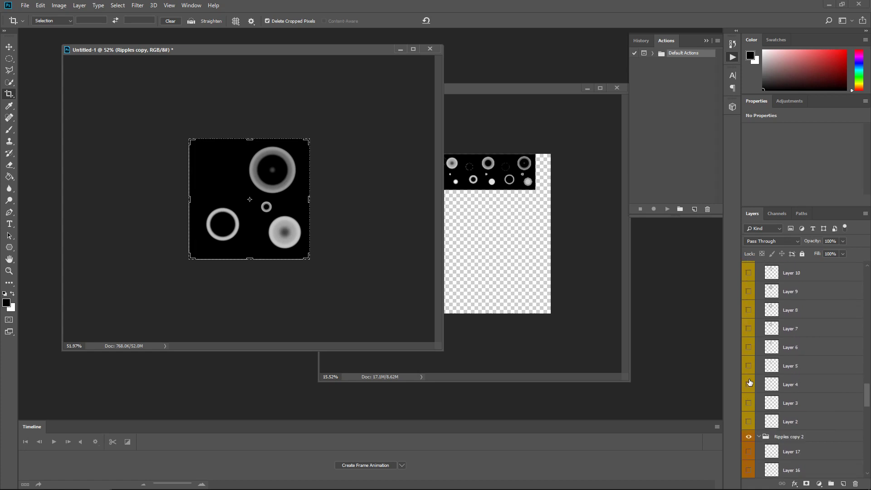
click(749, 395)
click(748, 376)
key(v)
click(481, 229)
key(ctrl+v)
drag(476, 233, 415, 206)
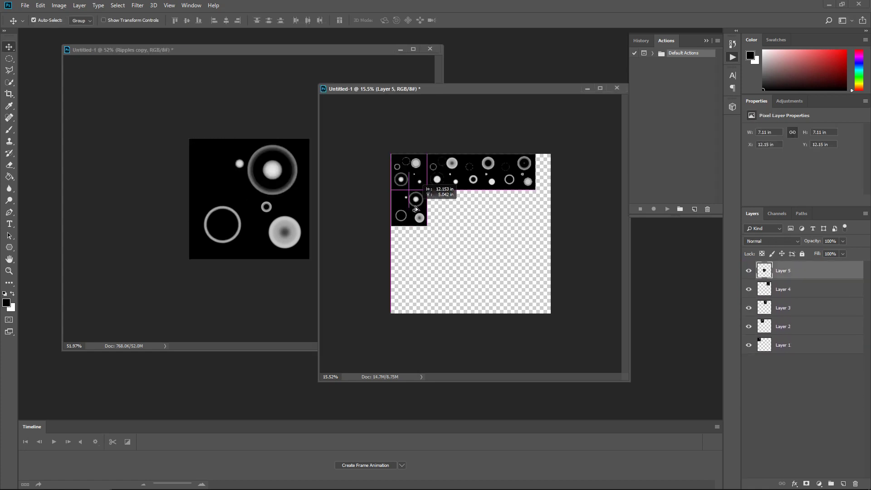
- Advance the ripple groups frame by frame and fill the rest of the second row with merged frames six to eight
click(281, 181)
scroll(791, 334, down, 3)
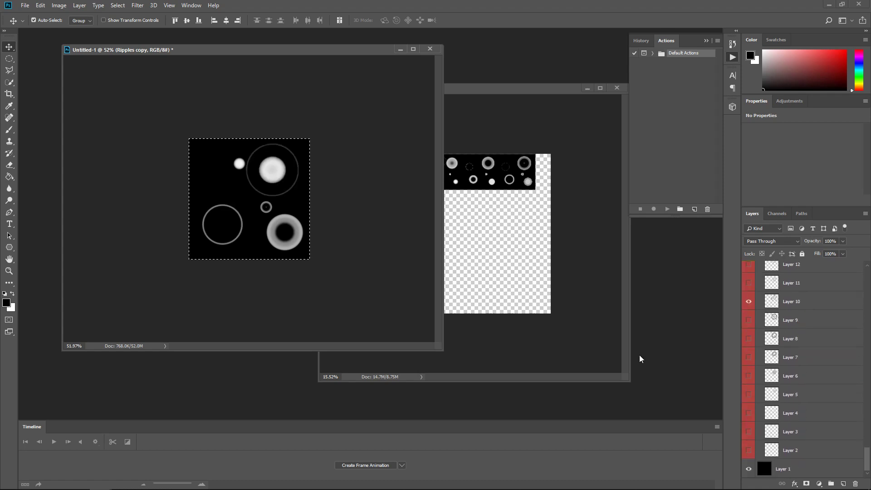
drag(639, 359, 487, 247)
click(290, 199)
scroll(758, 342, down, 3)
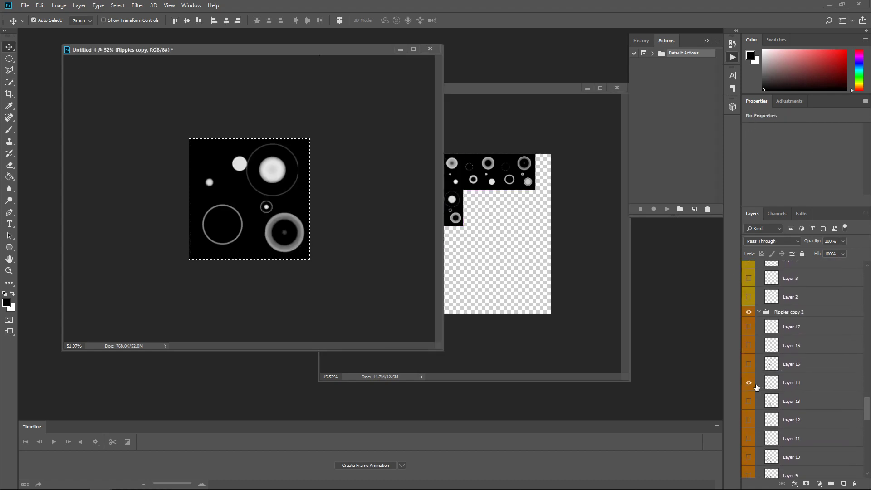
drag(710, 341, 480, 236)
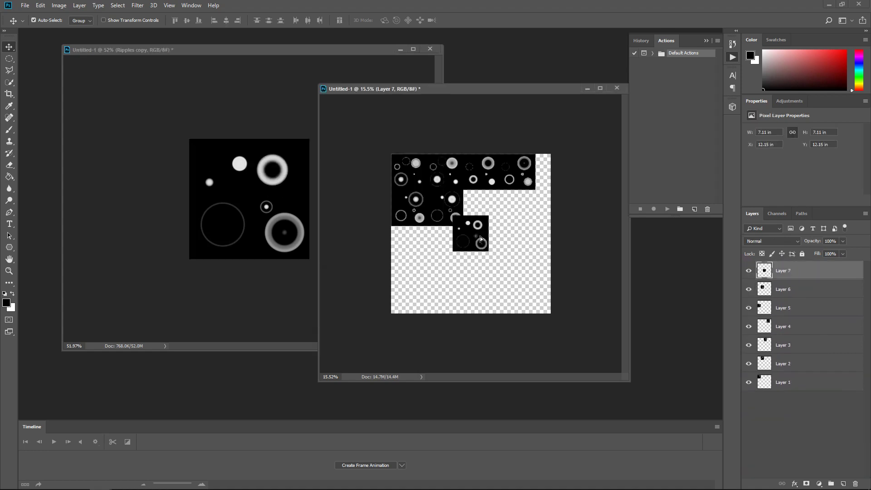
click(310, 57)
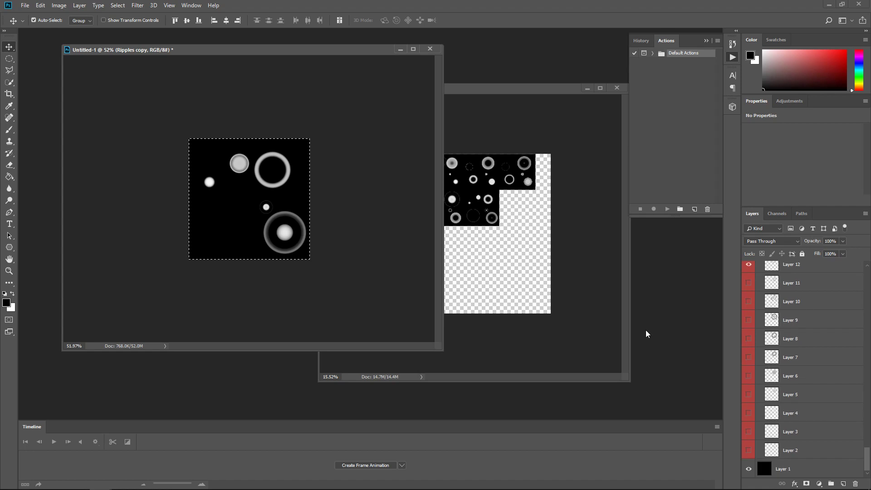
drag(646, 334, 515, 215)
- Advance the ripple groups by one frame and place the merged ninth frame at the start of the third row
click(303, 58)
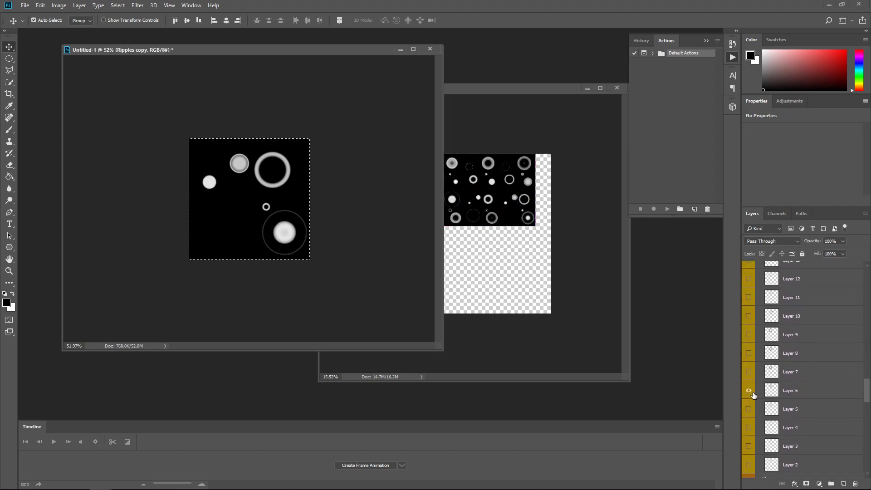
scroll(778, 350, down, 3)
click(482, 256)
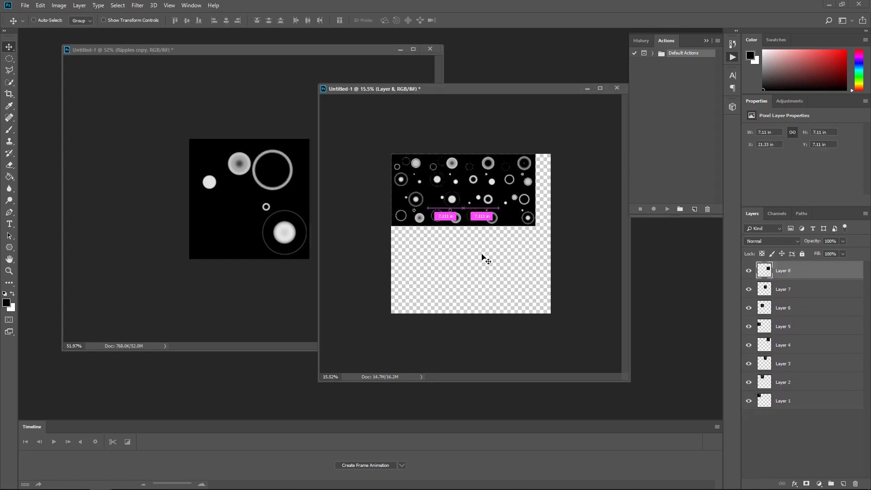
key(ctrl+v)
drag(477, 245, 415, 256)
- Advance the visible frame layer in each ripple group by one to compose the tenth frame
click(305, 53)
click(749, 419)
click(748, 400)
scroll(785, 357, down, 5)
scroll(755, 367, down, 6)
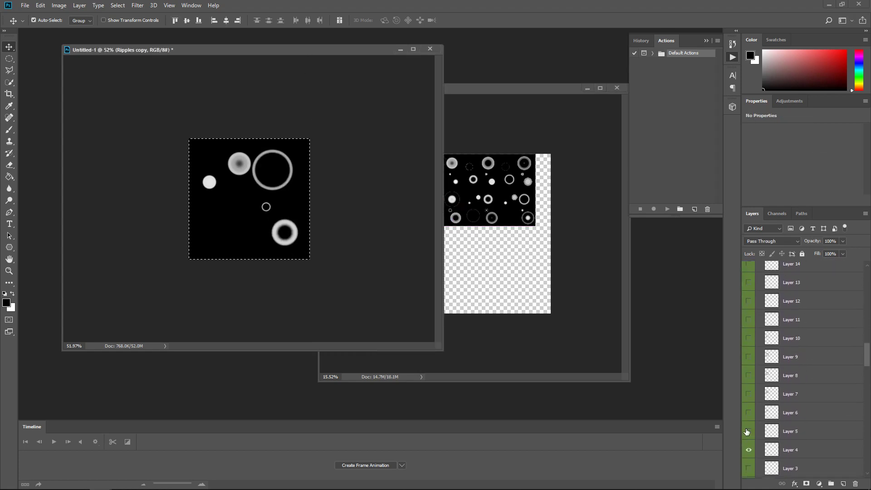
click(749, 449)
click(749, 432)
scroll(775, 408, down, 5)
click(748, 461)
click(749, 443)
scroll(791, 385, down, 4)
scroll(771, 390, down, 5)
click(748, 414)
scroll(787, 365, down, 5)
click(748, 305)
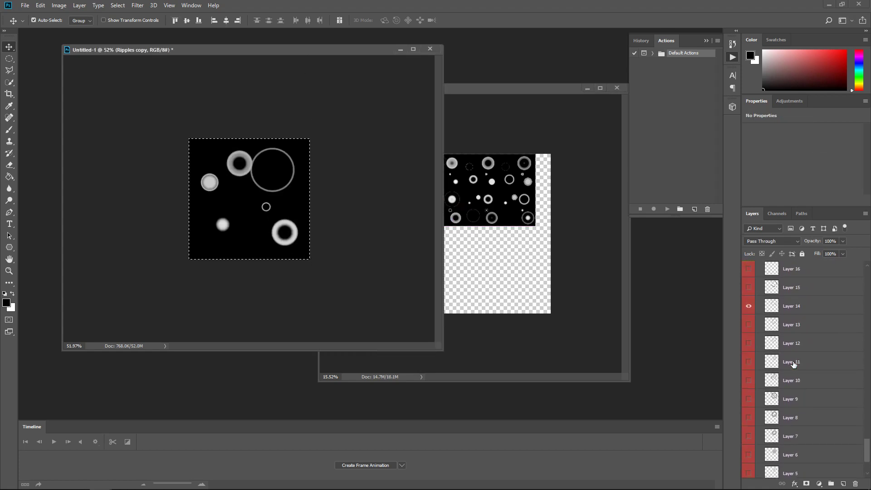
- Paste the merged tenth frame as the second tile of the sheet's third row
click(523, 272)
key(ctrl+v)
drag(477, 245, 452, 256)
- Show the next frame layer in each ripple group and hide the previous one to compose the eleventh frame
click(305, 53)
scroll(785, 334, down, 4)
scroll(771, 354, down, 5)
click(749, 371)
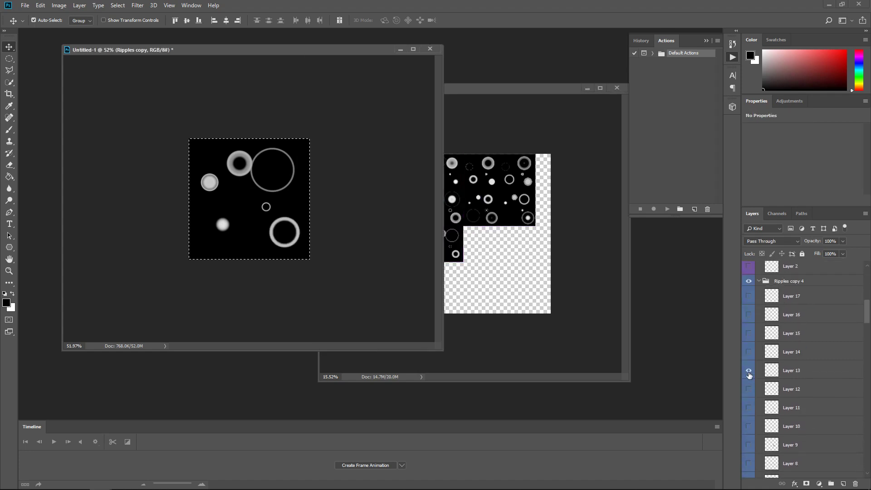
click(749, 385)
click(748, 367)
drag(866, 360, 864, 447)
click(749, 350)
click(759, 350)
click(748, 388)
click(748, 334)
click(748, 316)
scroll(748, 315, down, 4)
- Paste the merged eleventh frame as the third tile of the sheet's third row
click(483, 241)
key(ctrl+v)
drag(477, 237, 487, 247)
- Step the ripple groups forward to their next frame layers to compose the twelfth frame
click(308, 53)
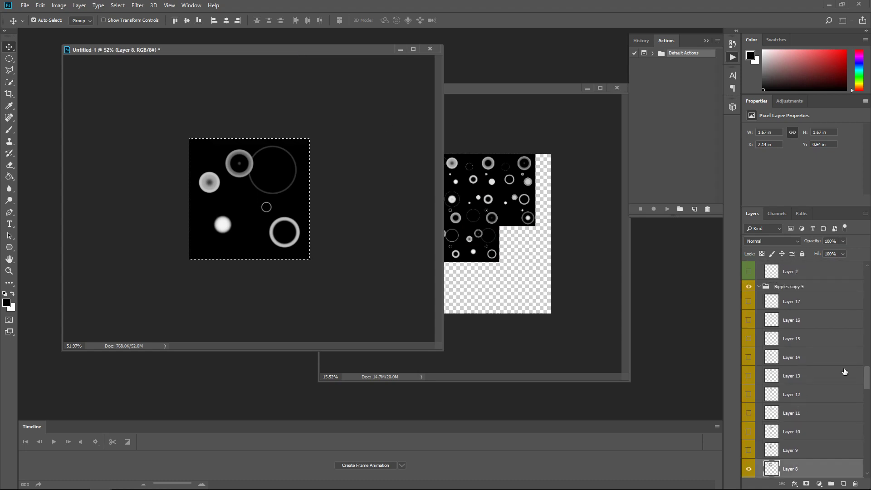
drag(866, 384, 866, 463)
scroll(772, 453, up, 5)
click(759, 321)
click(748, 303)
click(748, 322)
scroll(751, 353, up, 5)
click(748, 354)
scroll(750, 354, up, 10)
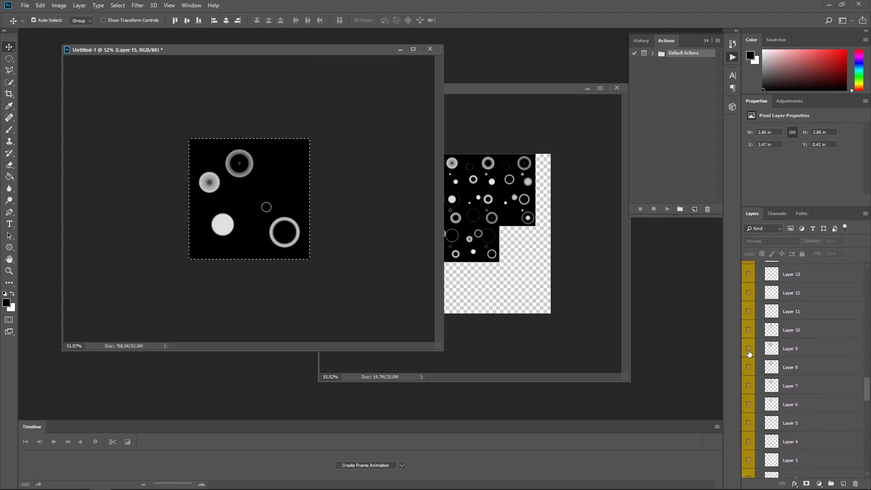
click(749, 383)
scroll(774, 308, up, 10)
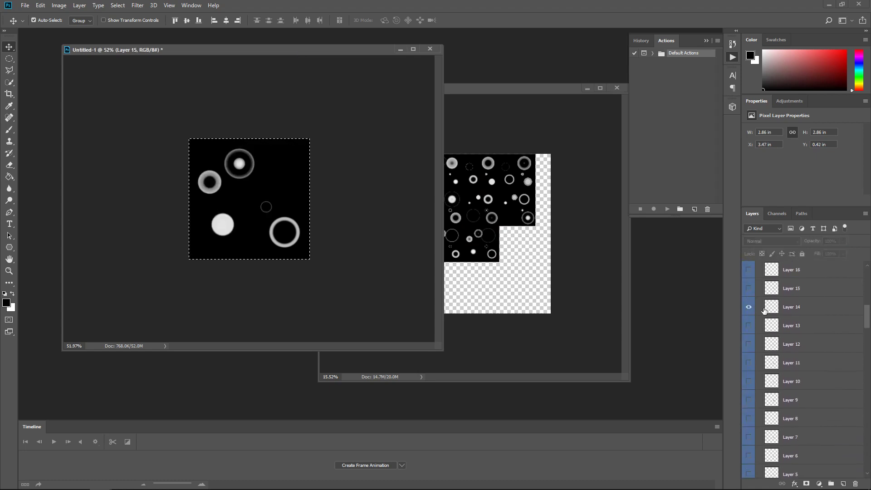
- Paste the merged twelfth frame at the end of the third row and check it by toggling its layer's visibility
click(537, 247)
key(ctrl+v)
drag(477, 233, 543, 261)
alt+scroll(524, 243, up, 4)
click(749, 271)
click(749, 272)
alt+scroll(528, 249, down, 2)
- Advance the ripple groups by one frame and place the merged thirteenth frame at the start of the fourth row
click(291, 286)
drag(866, 429, 866, 276)
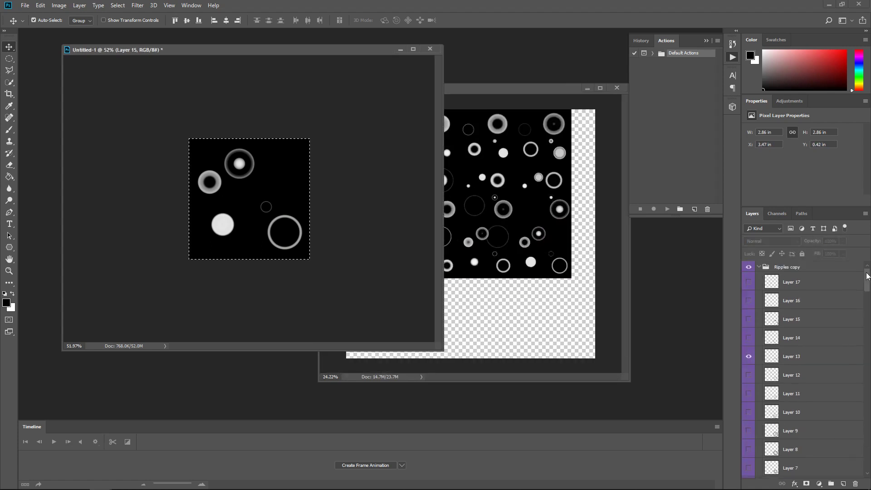
click(788, 266)
click(748, 356)
click(748, 337)
scroll(790, 350, down, 5)
scroll(750, 376, down, 5)
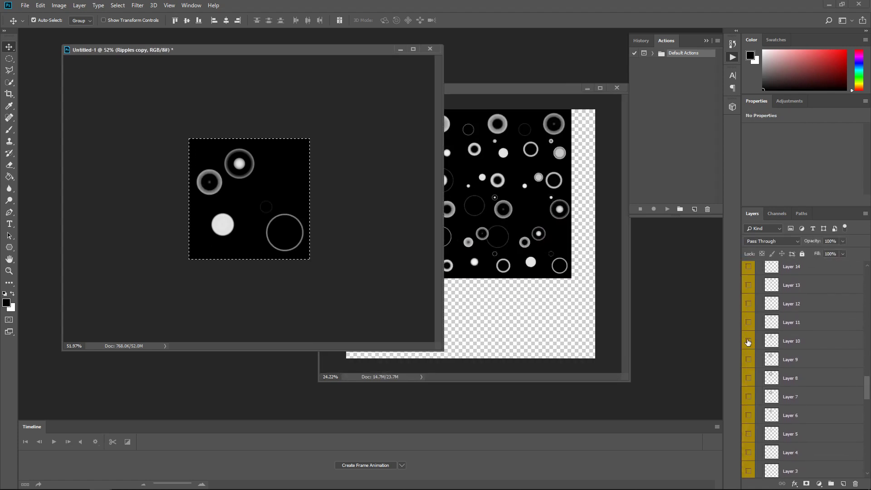
click(533, 286)
key(ctrl+v)
drag(464, 248, 367, 320)
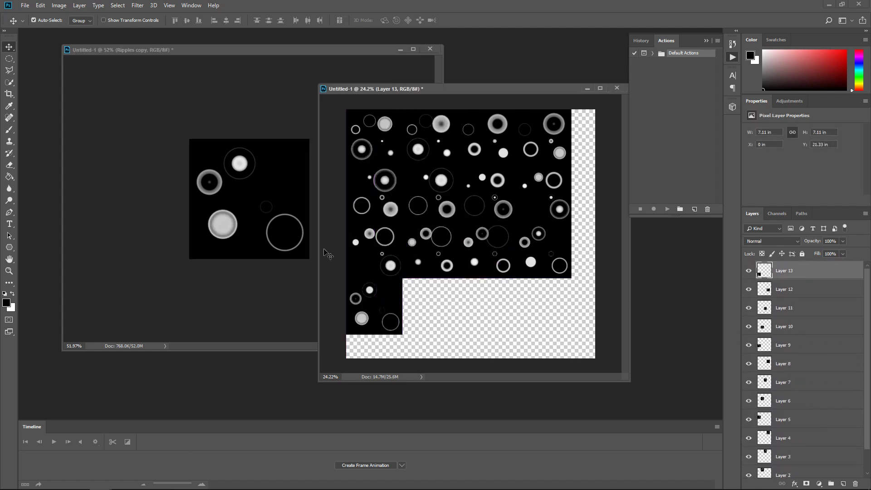
- Advance the ripple groups by one frame and place the merged fourteenth frame as the fourth row's second tile
click(297, 247)
click(748, 319)
click(749, 338)
scroll(769, 342, down, 5)
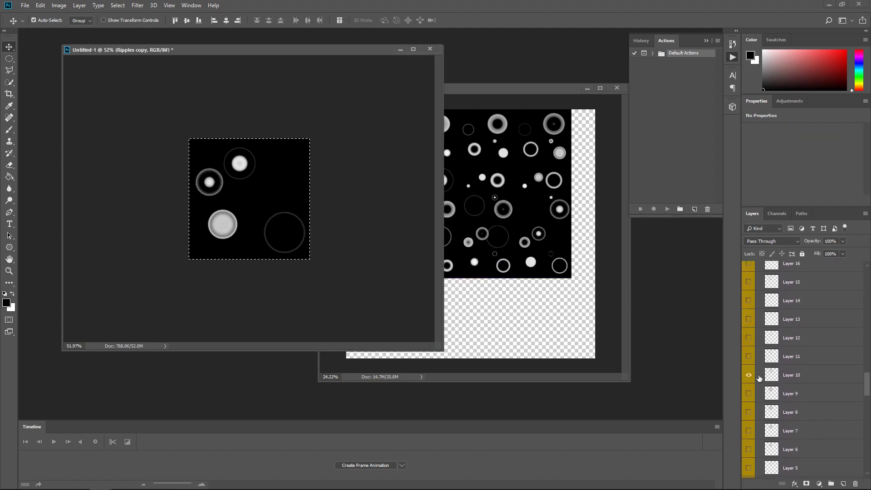
drag(393, 252, 453, 328)
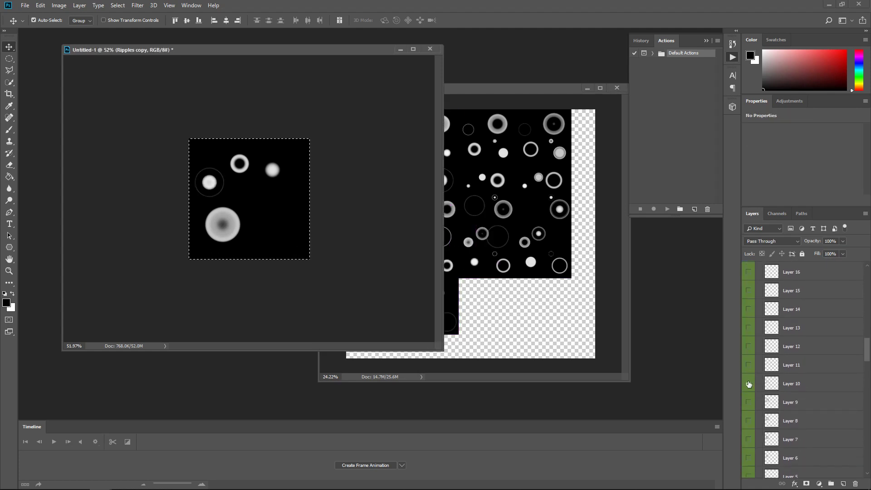
- Advance the remaining ripple groups by one frame and place the merged fifteenth frame as the fourth row's third tile
scroll(749, 384, down, 15)
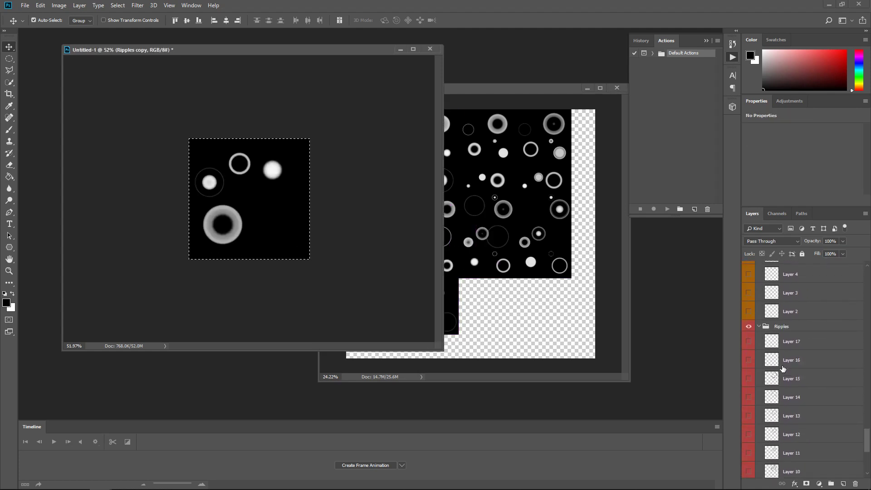
click(533, 300)
key(ctrl+v)
drag(471, 242, 487, 315)
- Advance the ripple groups by one frame, place the merged sixteenth frame at the end of the fourth row, and check it by toggling its layer's visibility
click(297, 247)
click(748, 300)
click(748, 282)
scroll(782, 354, down, 10)
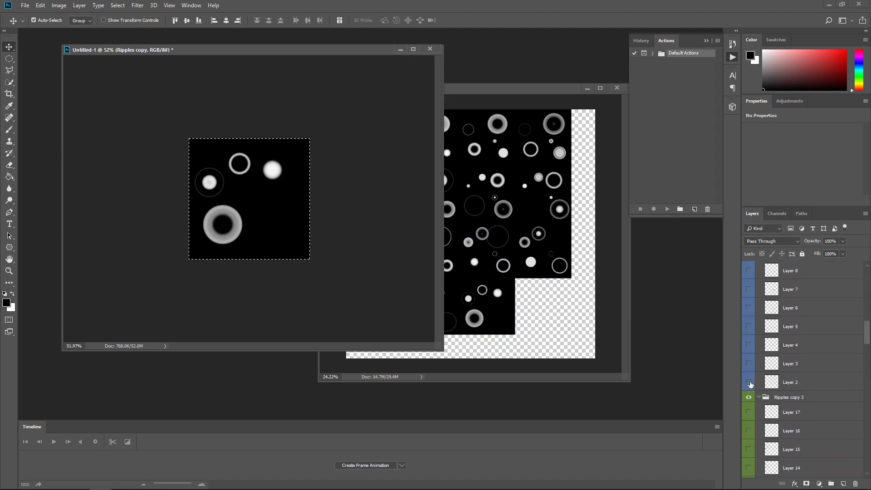
scroll(750, 384, down, 20)
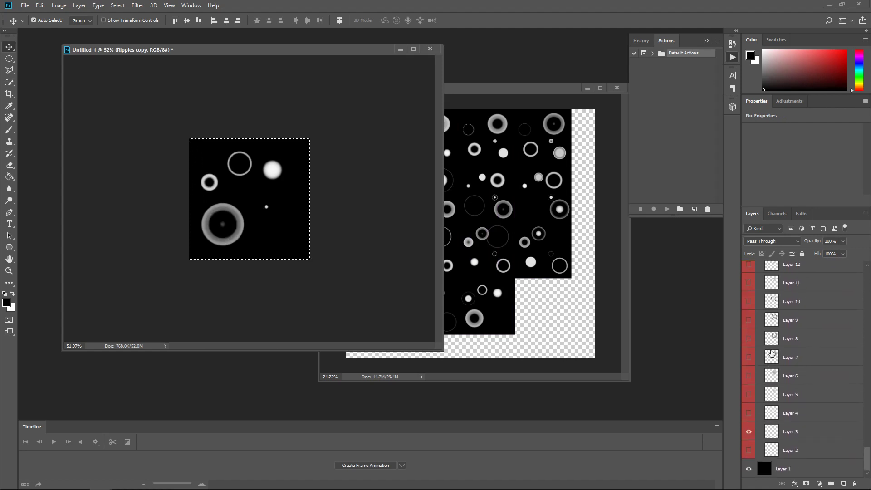
click(460, 278)
key(ctrl+v)
drag(492, 246, 552, 313)
click(748, 271)
click(749, 270)
- Crop the sprite sheet canvas to the edges of the four-by-four tile block and check its pixel dimensions in Image Size
key(c)
drag(346, 109, 571, 336)
key(Return)
drag(480, 90, 444, 87)
key(ctrl+alt+i)
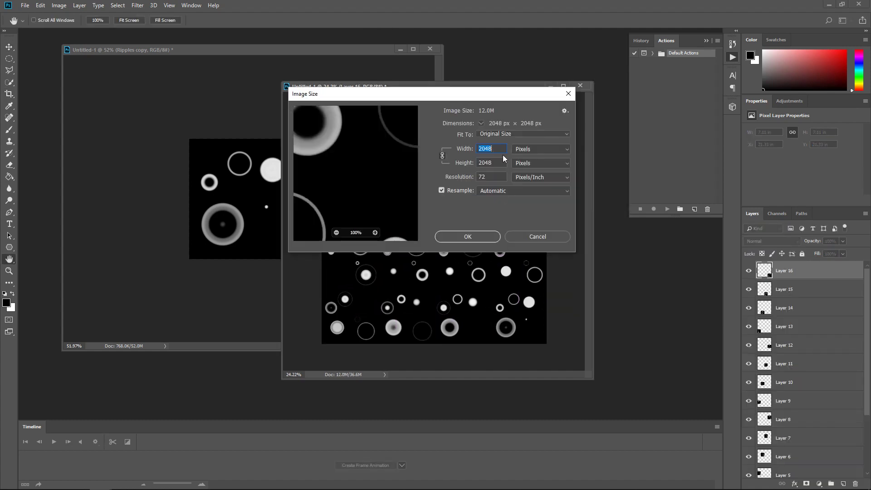
click(467, 237)
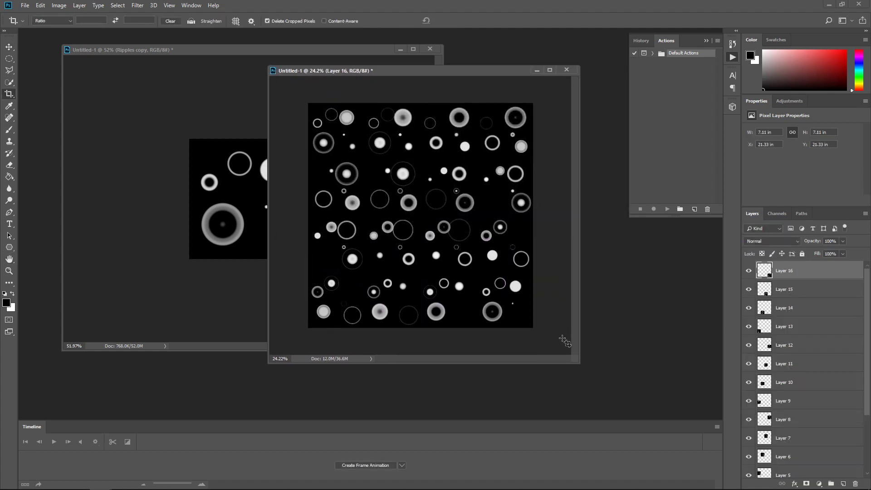
- Enlarge the sprite sheet's window and inspect the finished four-by-four ripple layout up close
drag(576, 358, 610, 386)
alt+scroll(508, 279, up, 5)
alt+scroll(524, 260, up, 5)
drag(493, 241, 562, 240)
alt+scroll(440, 219, down, 3)
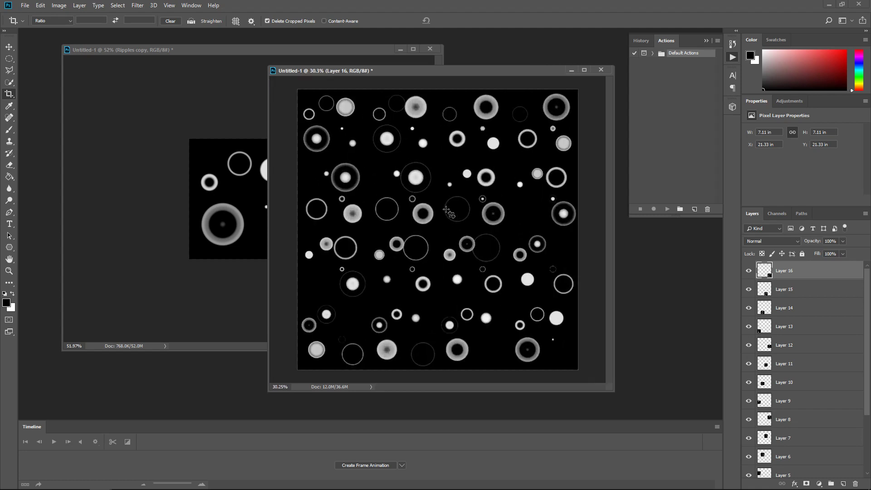
- Bring the layered ripple frame document to the front and activate the Move tool
click(365, 46)
drag(366, 47, 335, 43)
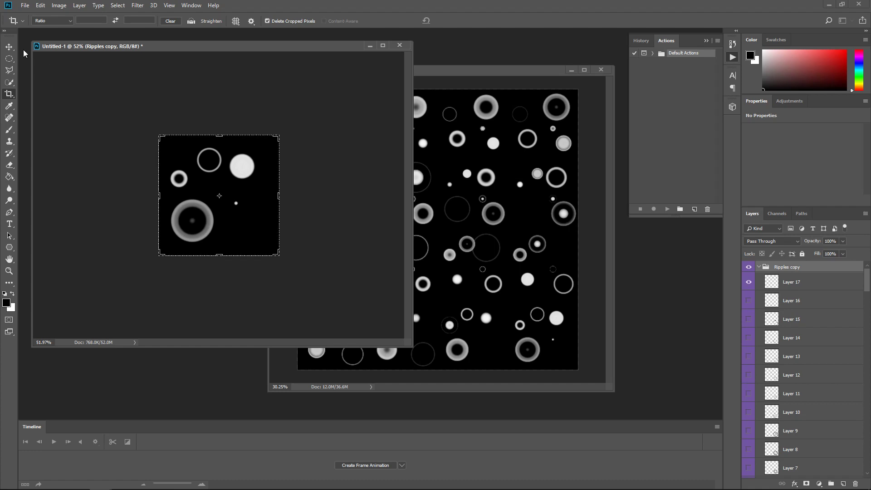
click(9, 47)
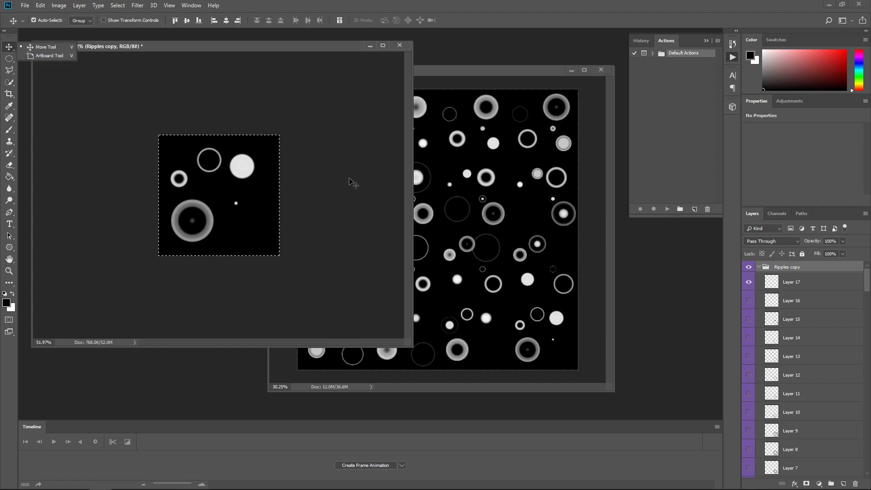
drag(452, 78, 443, 72)
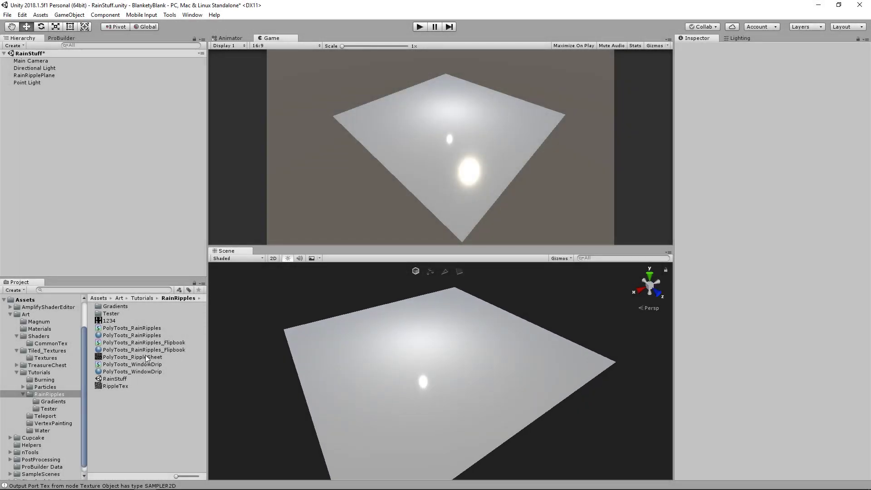
- In Unity, set the PolyToots_RippleSheet texture's type to Normal map with Create from Grayscale enabled and apply the import settings
click(147, 357)
drag(746, 268, 747, 249)
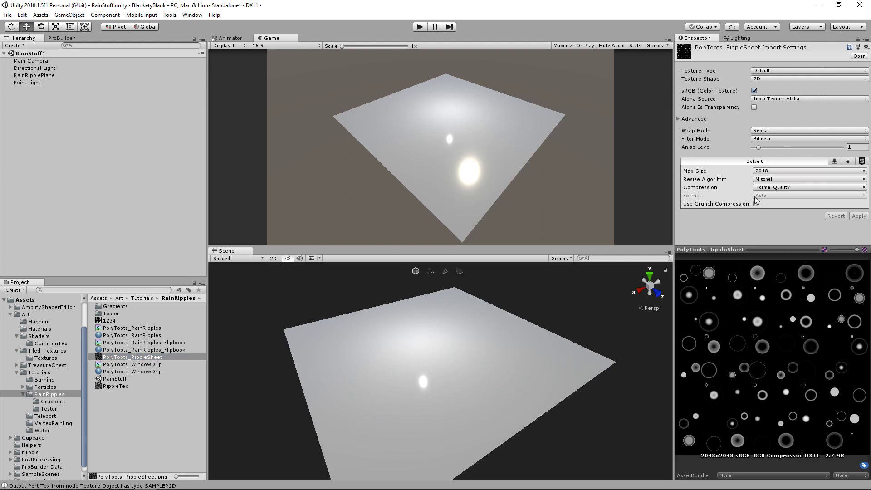
click(769, 71)
click(780, 91)
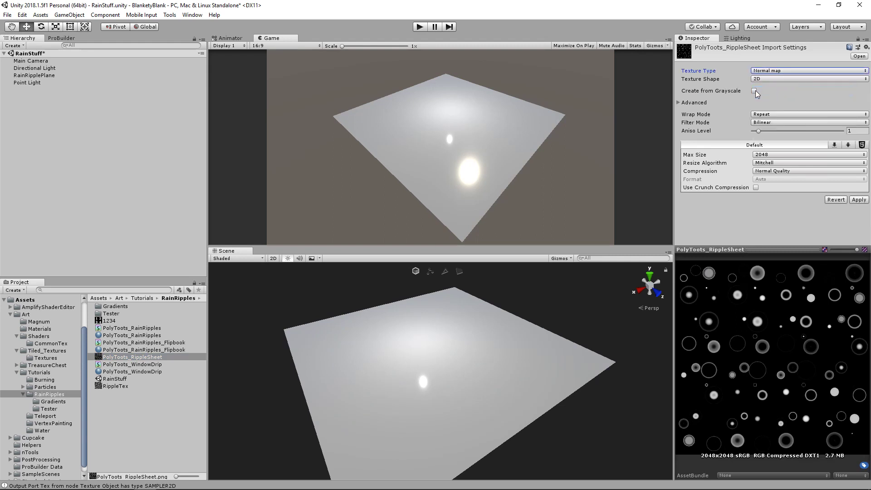
click(754, 91)
click(856, 216)
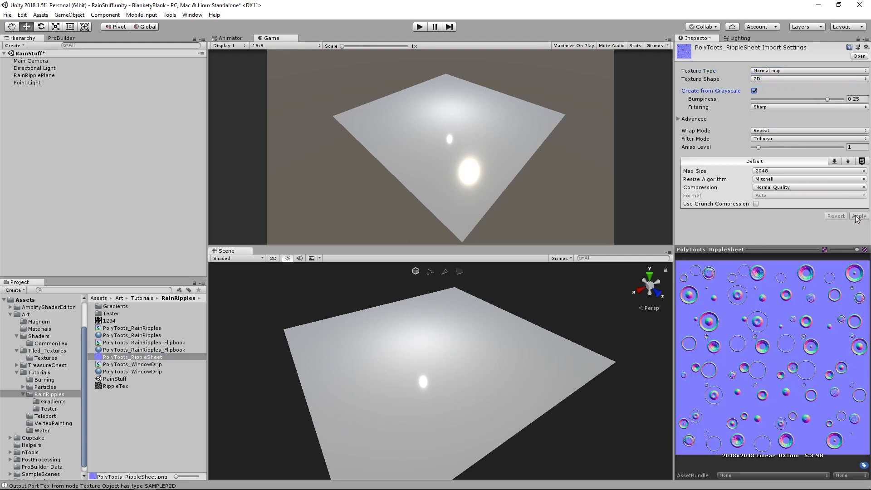
- Set the ripple sheet's normal map filtering to Smooth and its bumpiness to 0.071, and apply the changes
click(809, 107)
click(771, 124)
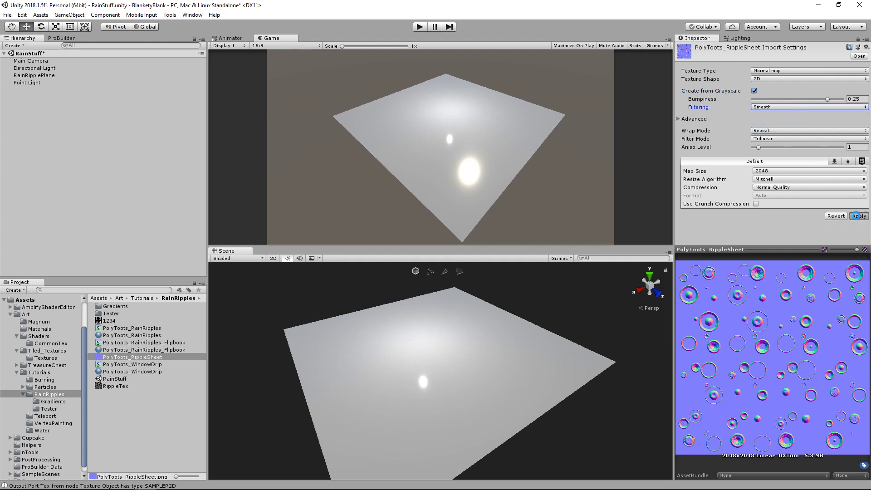
click(827, 99)
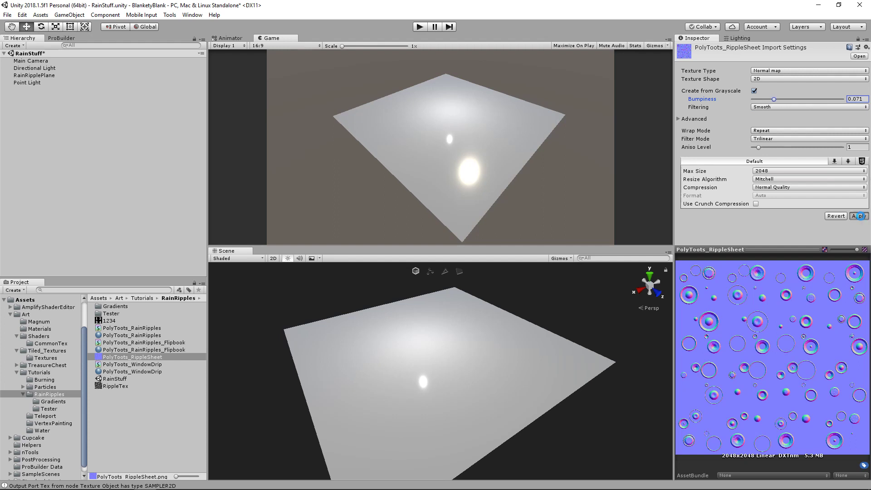
- Assign the PolyToots_RippleSheet texture to the Ripple Normals slot of the RainRipplePlane's flipbook material
click(456, 391)
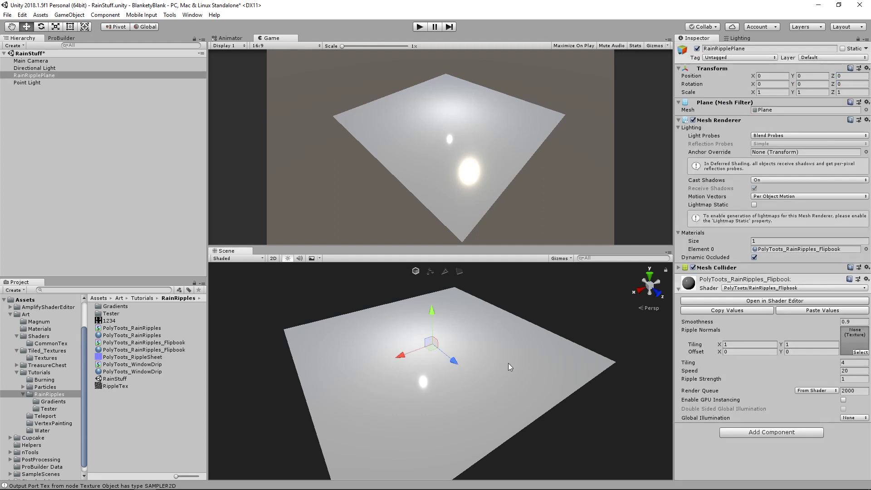
drag(136, 357, 852, 338)
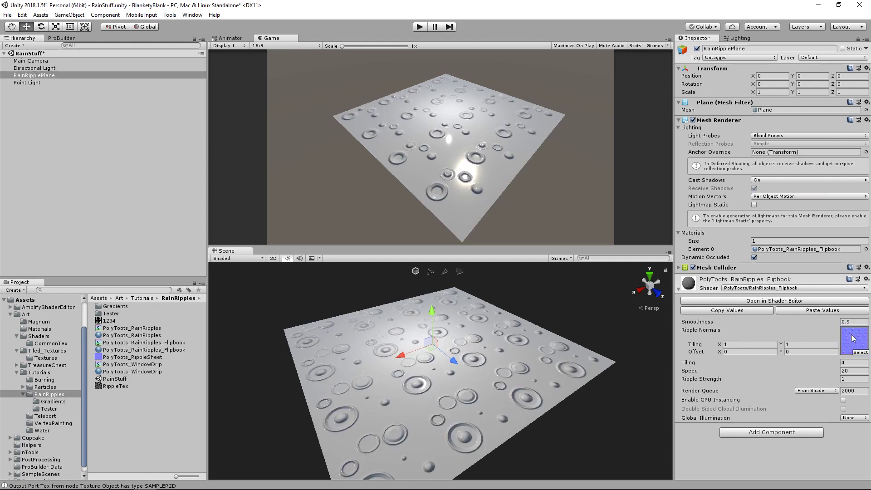
click(585, 317)
alt+drag(461, 357, 447, 368)
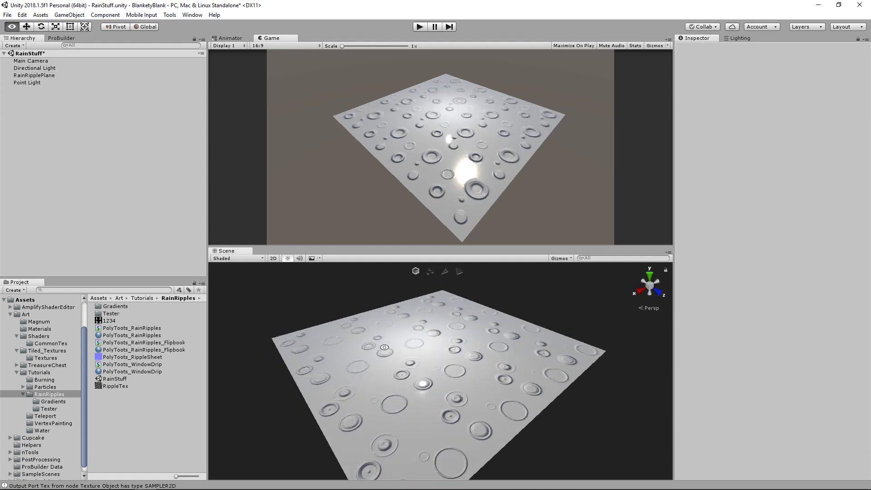
- Set the PolyToots_RainRipples_Flipbook material's tiling to 5.07 and its speed to 15
click(137, 351)
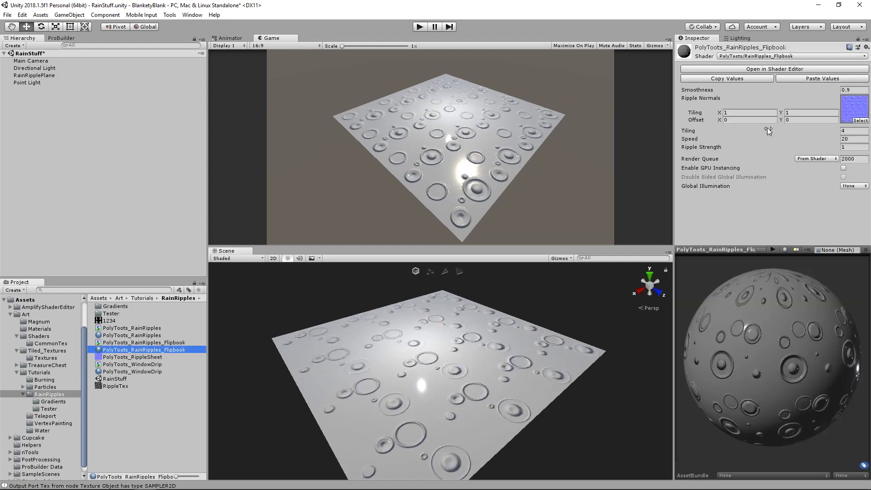
mouse_move(775, 132)
mouse_down()
mouse_move(724, 131)
mouse_move(796, 138)
mouse_move(789, 138)
mouse_up()
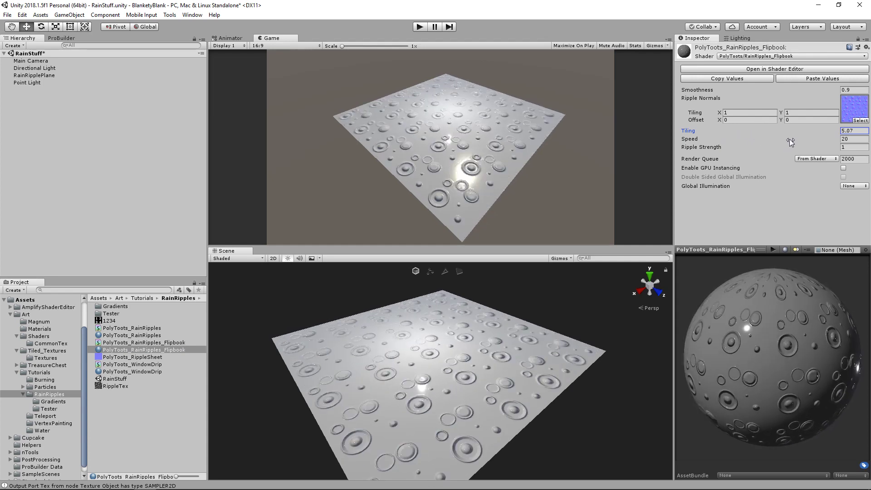
click(848, 139)
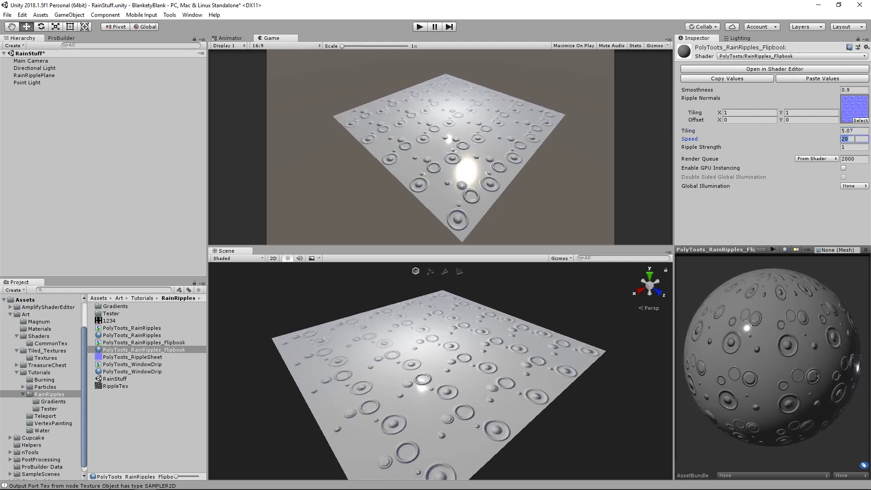
text(12)
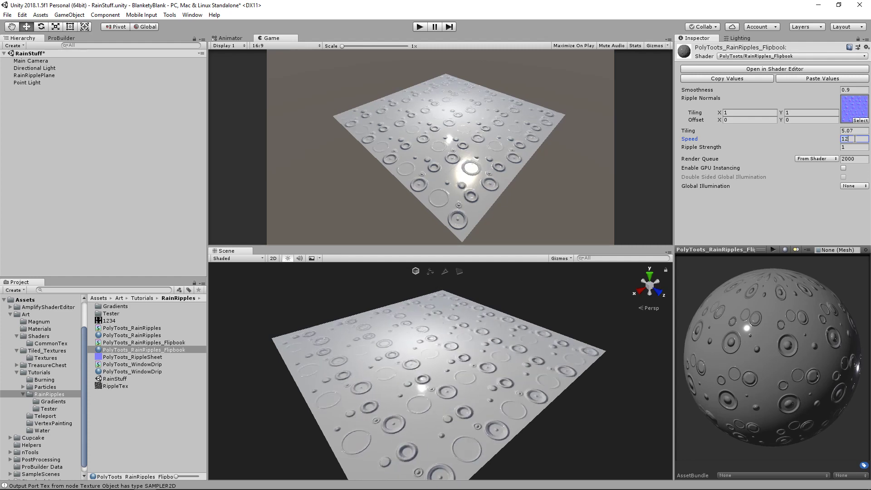
key(BackSpace)
text(5)
key(Return)
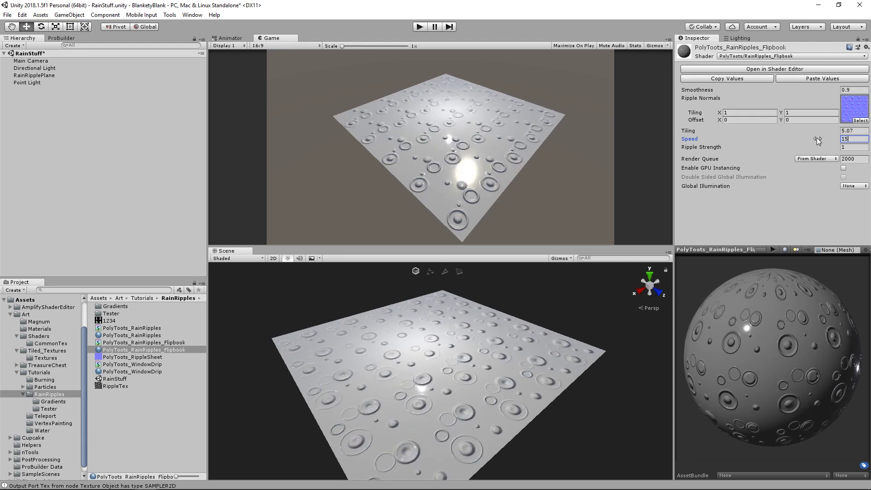
- Examine the animated ripples and light reflections on the plane from different angles and distances in the scene
click(595, 402)
alt+drag(595, 403, 500, 318)
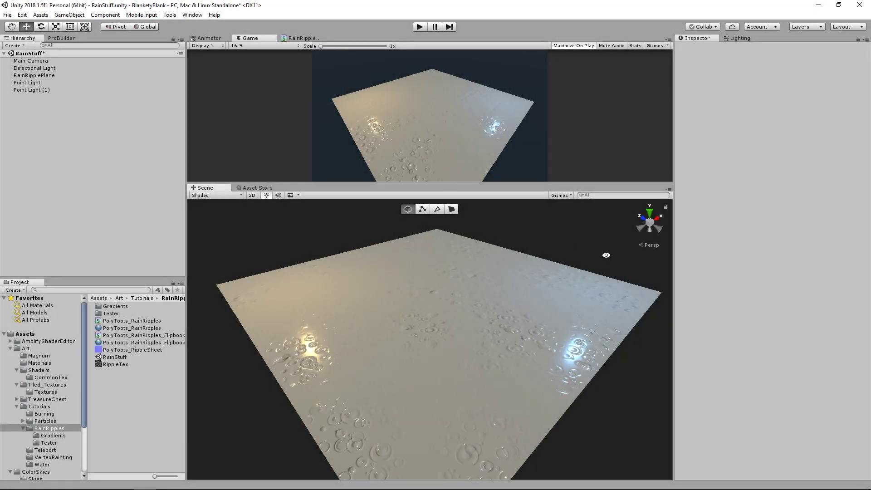
alt+drag(606, 252, 560, 279)
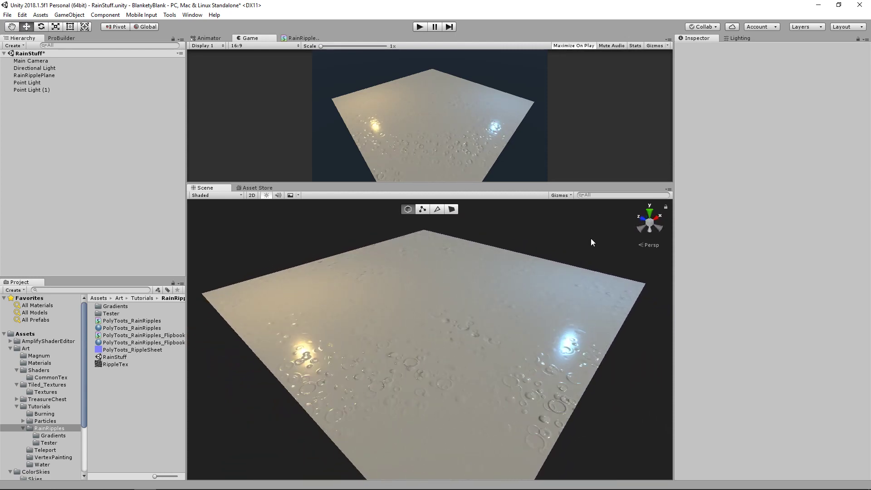
alt+right_drag(591, 240, 550, 247)
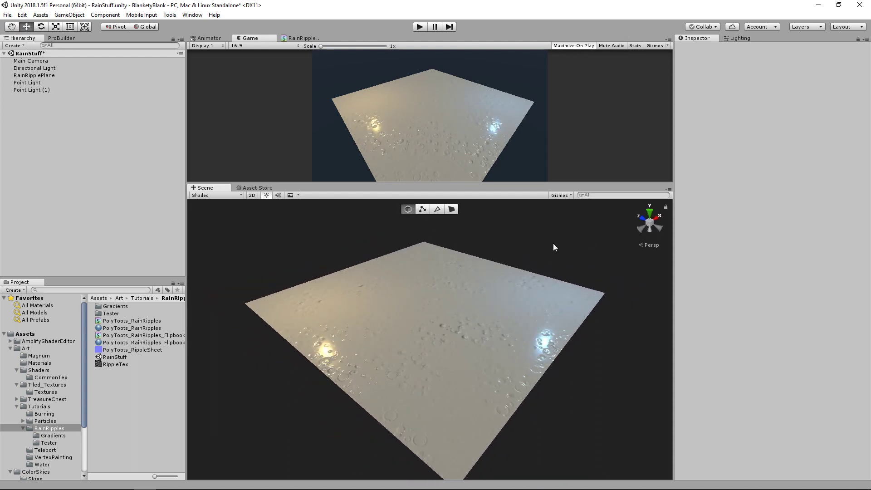